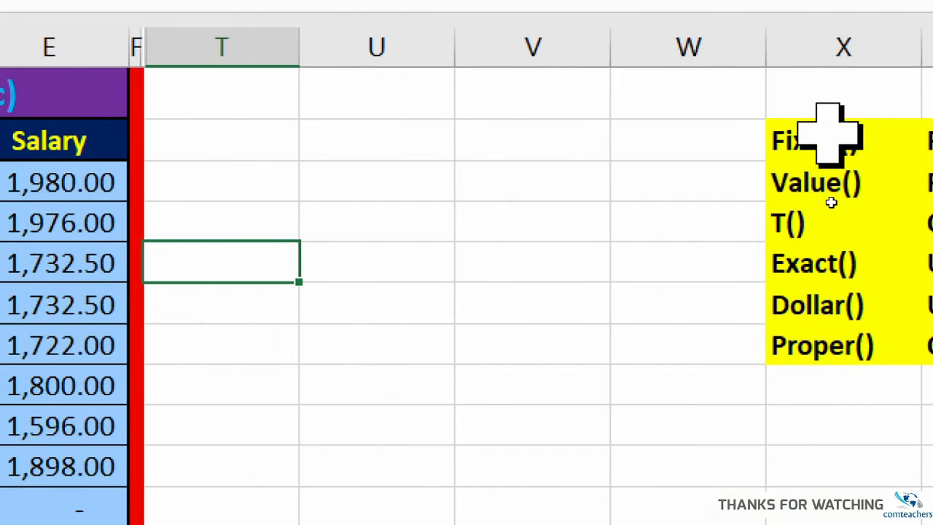
pyautogui.click(829, 138)
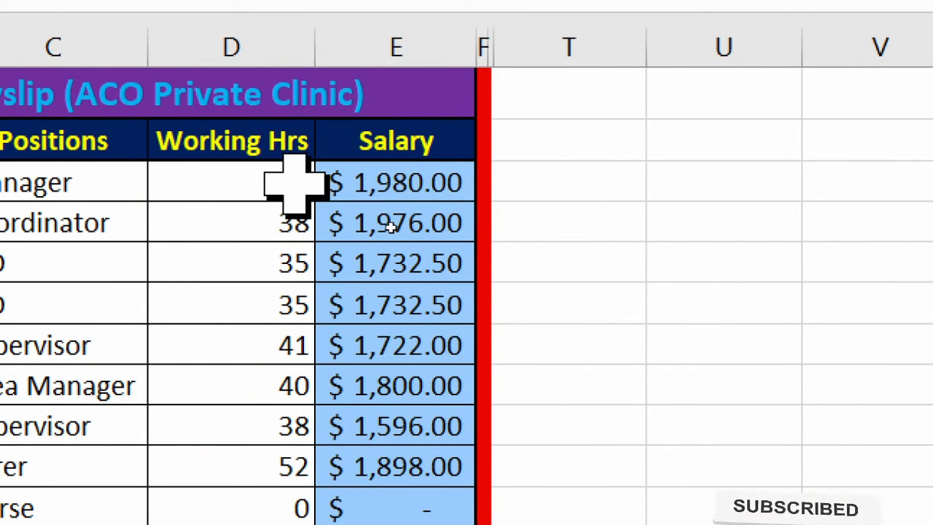
pyautogui.click(397, 183)
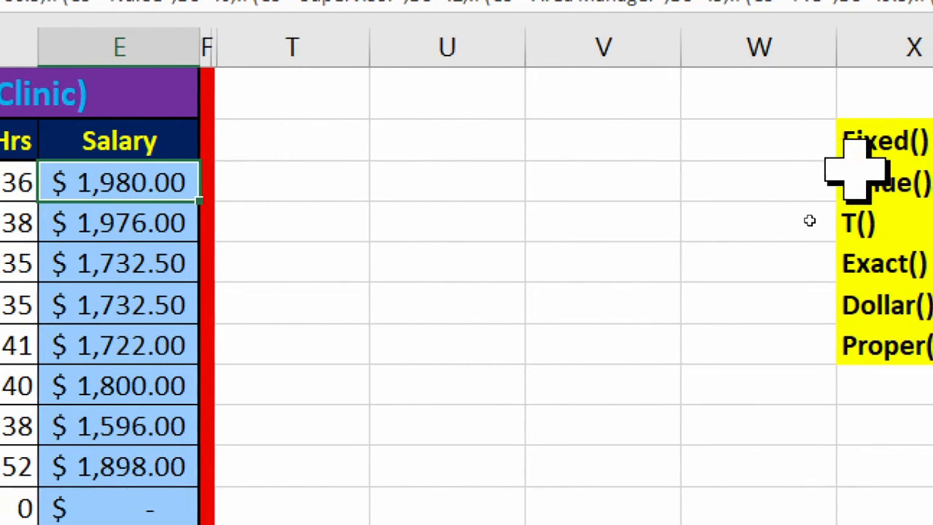
pyautogui.click(923, 143)
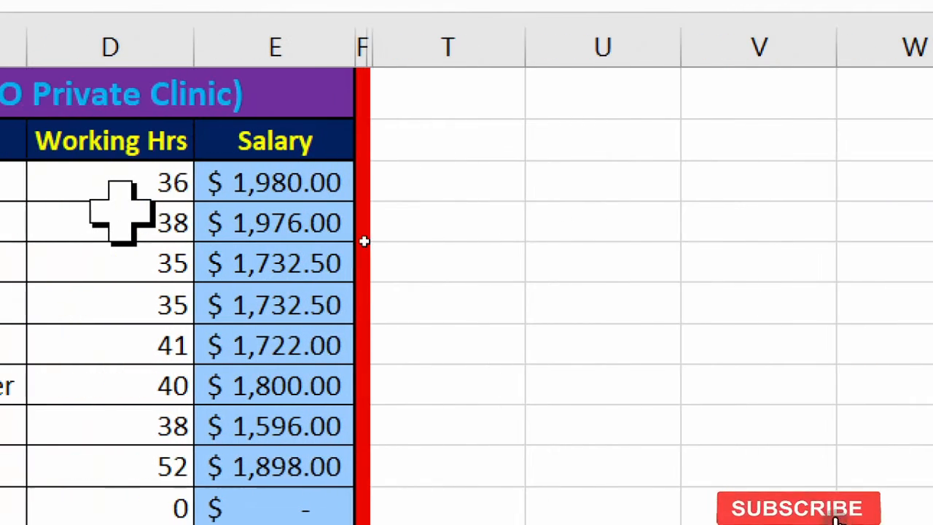
# Enter the formula =FIXED(E3,3,FALSE) in cell T3 to convert the first salary to text with three decimals and commas
pyautogui.click(485, 184)
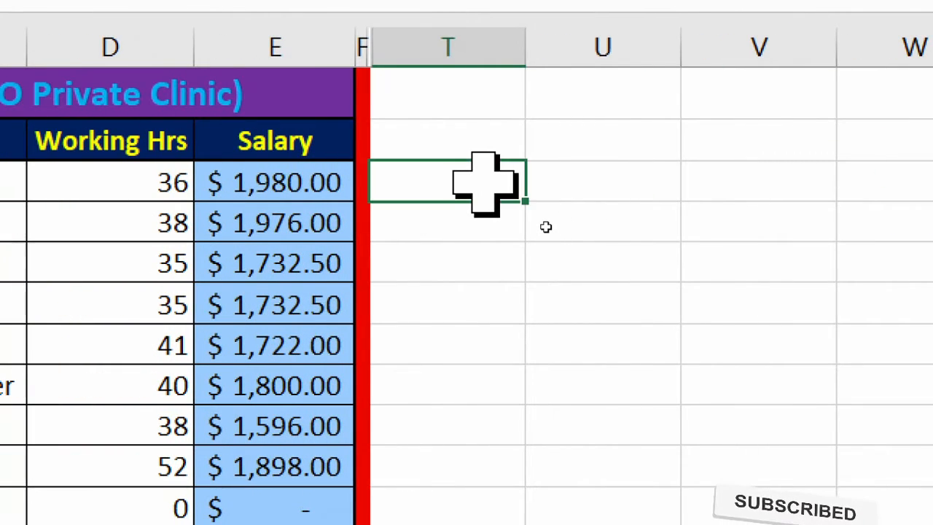
pyautogui.write('=fixe')
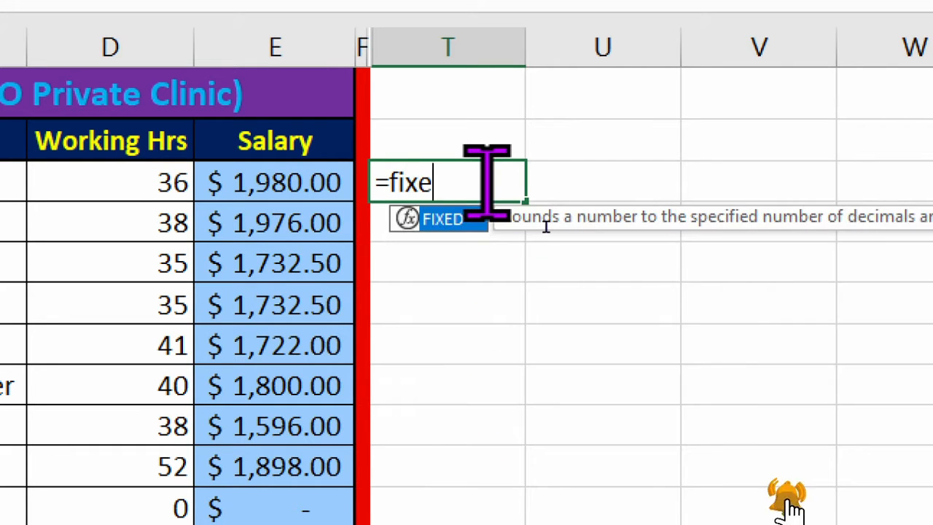
pyautogui.write('d(')
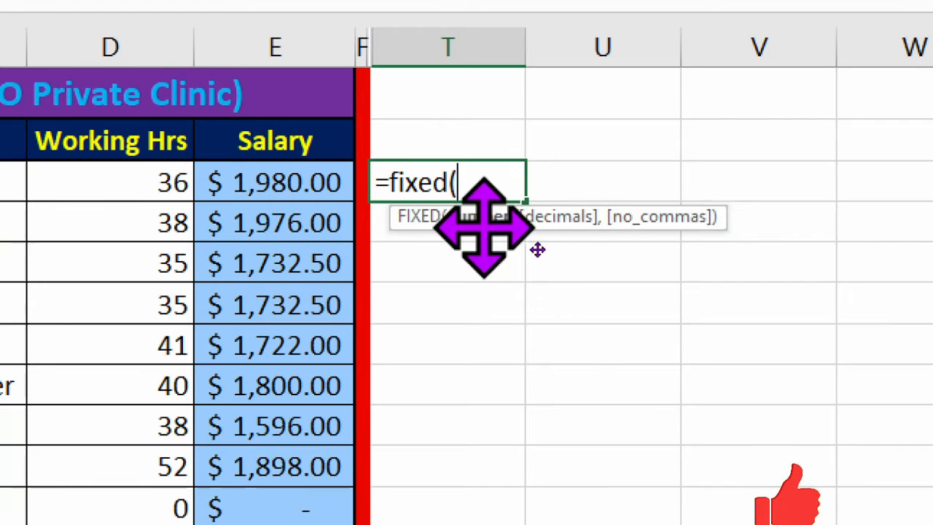
pyautogui.click(300, 189)
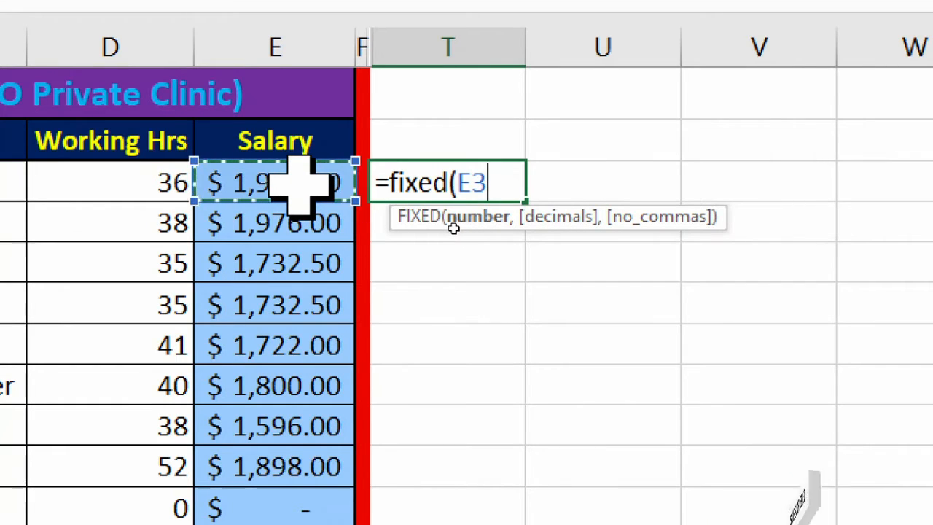
pyautogui.write(',3')
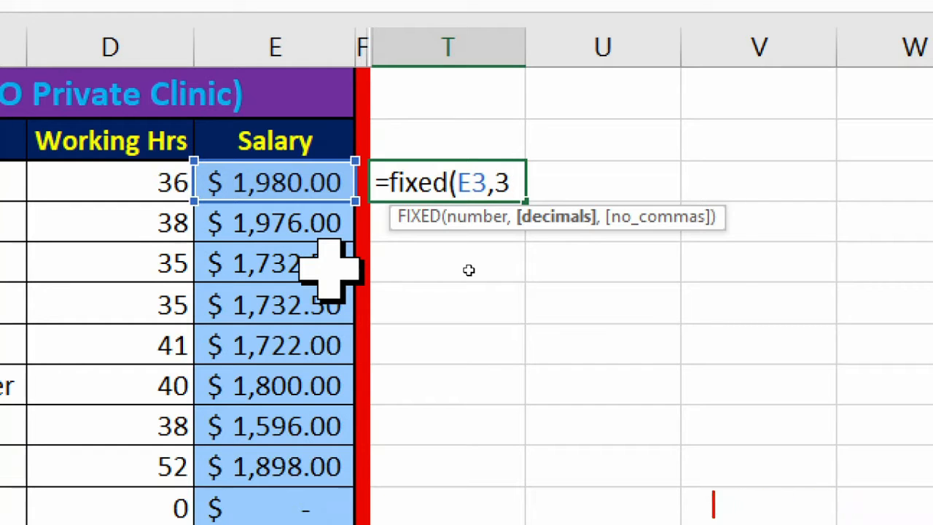
pyautogui.write(',')
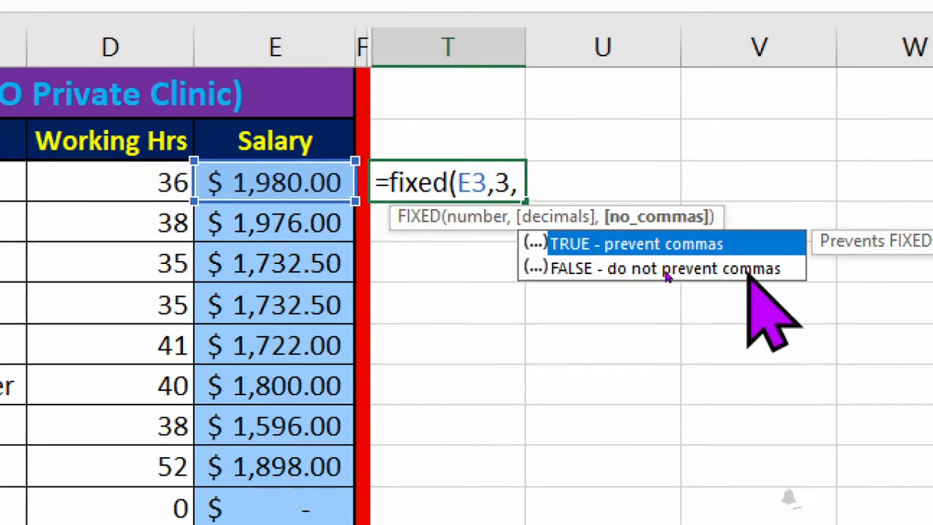
pyautogui.doubleClick(606, 270)
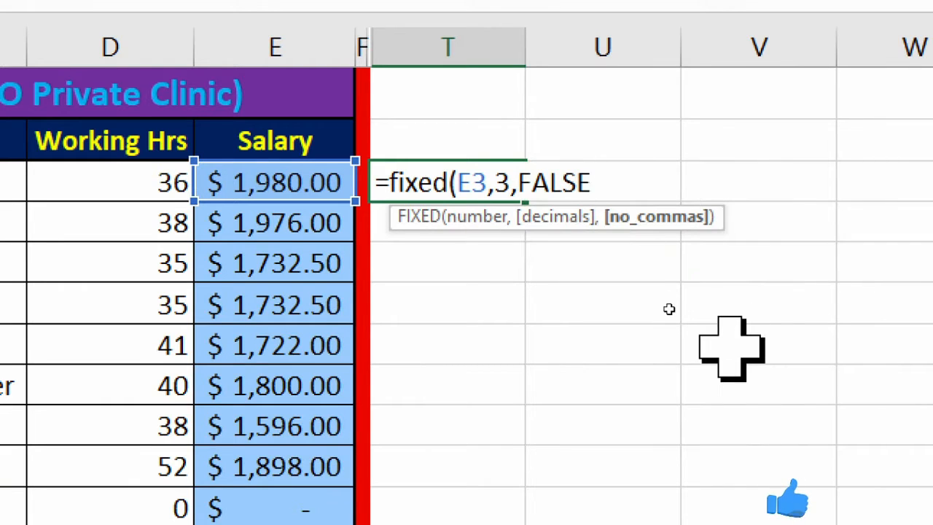
pyautogui.write(')')
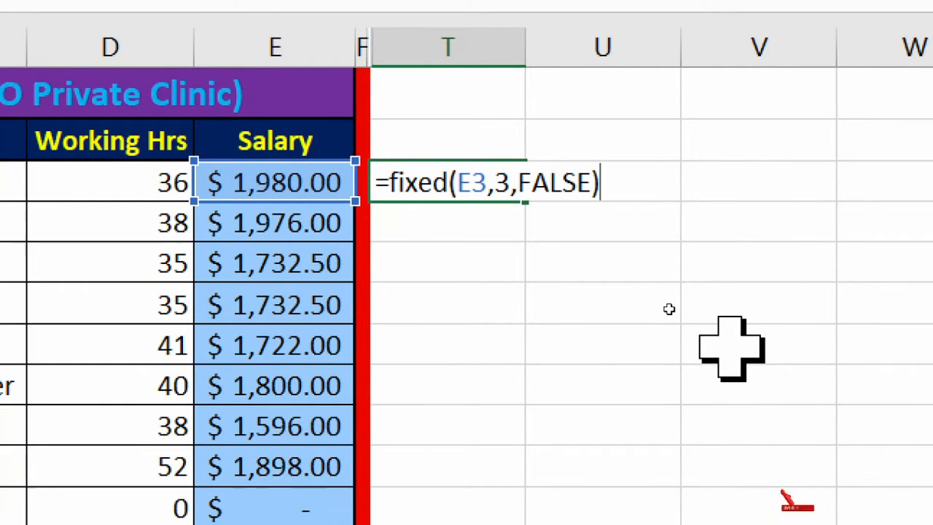
pyautogui.press('Return')
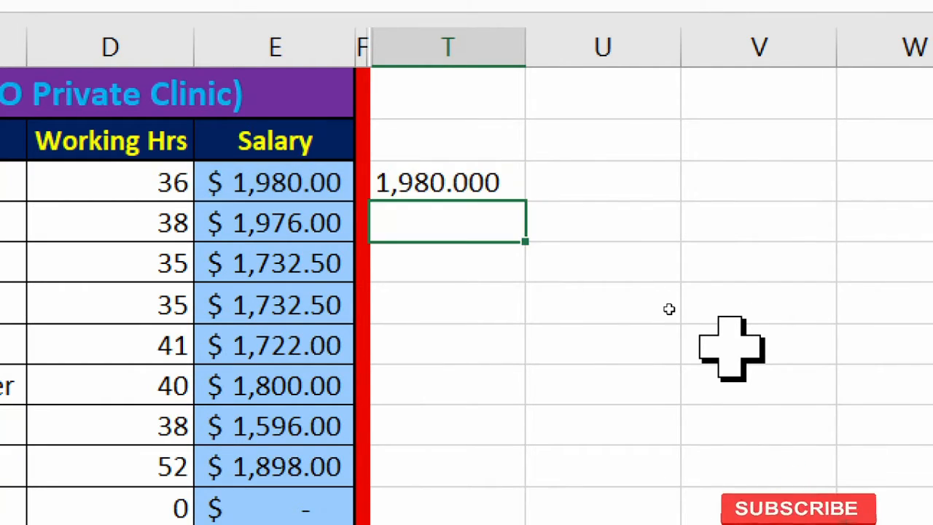
# Enter 11 in cell U3 as a plain number to compare its alignment with the FIXED result in T3
pyautogui.click(218, 183)
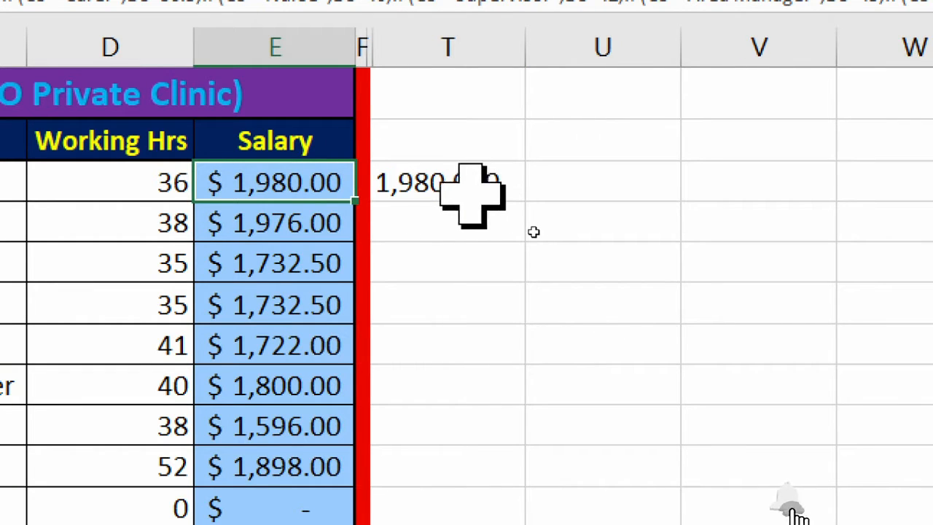
pyautogui.click(447, 187)
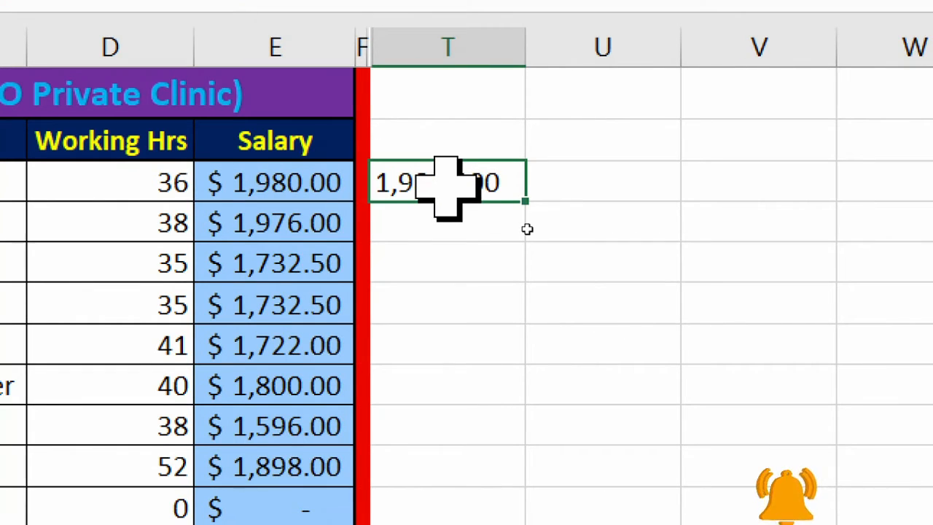
pyautogui.click(610, 183)
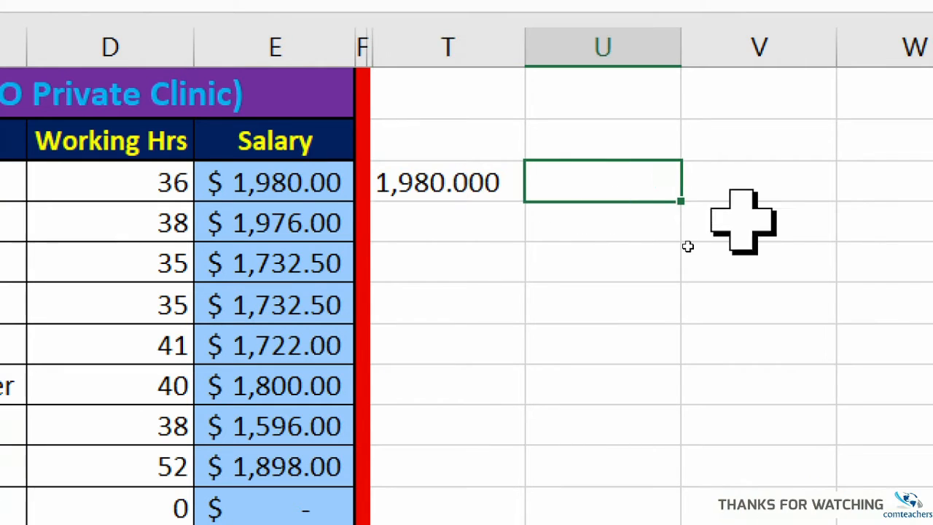
pyautogui.press('Return')
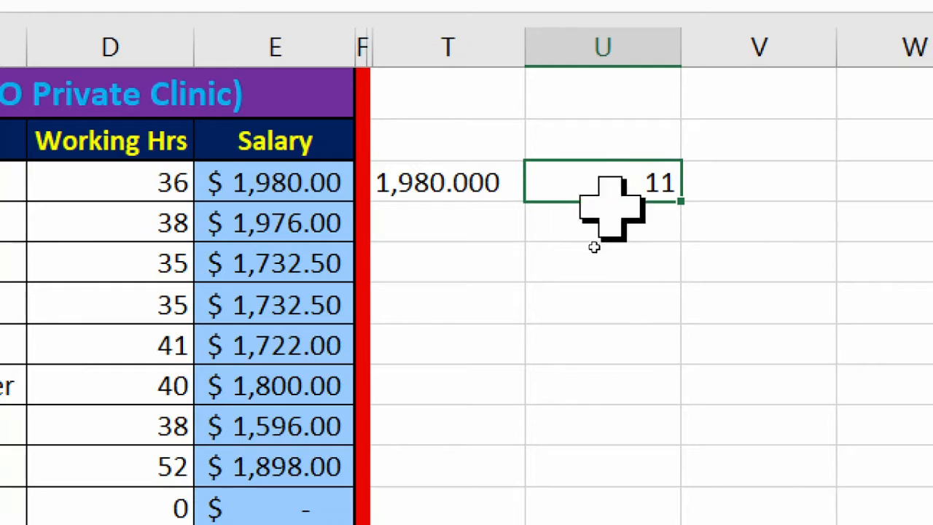
pyautogui.click(436, 189)
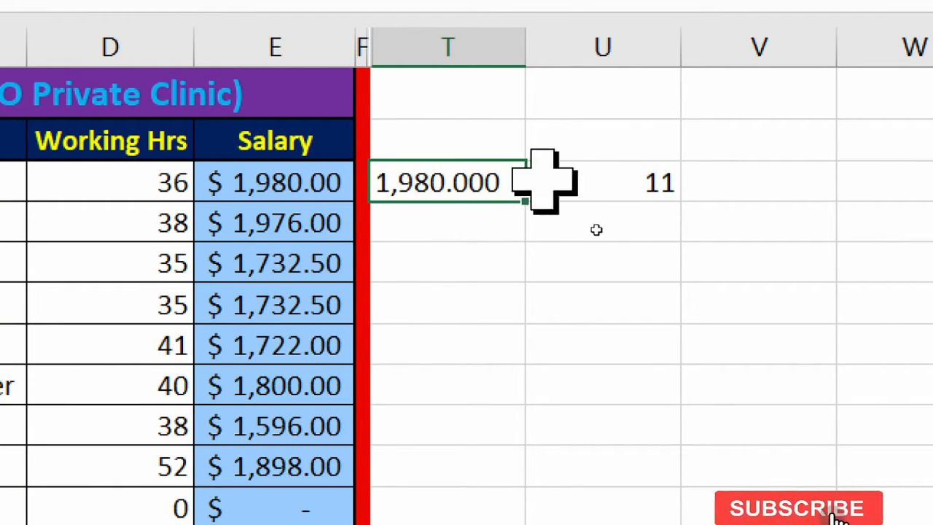
pyautogui.click(651, 191)
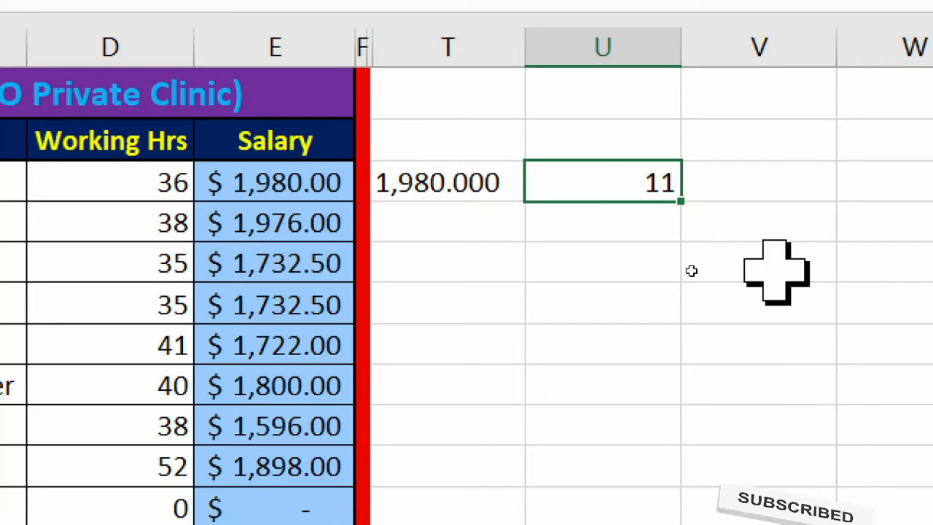
# Fill the FIXED formula from T3 down column T alongside the salary rows
pyautogui.click(444, 175)
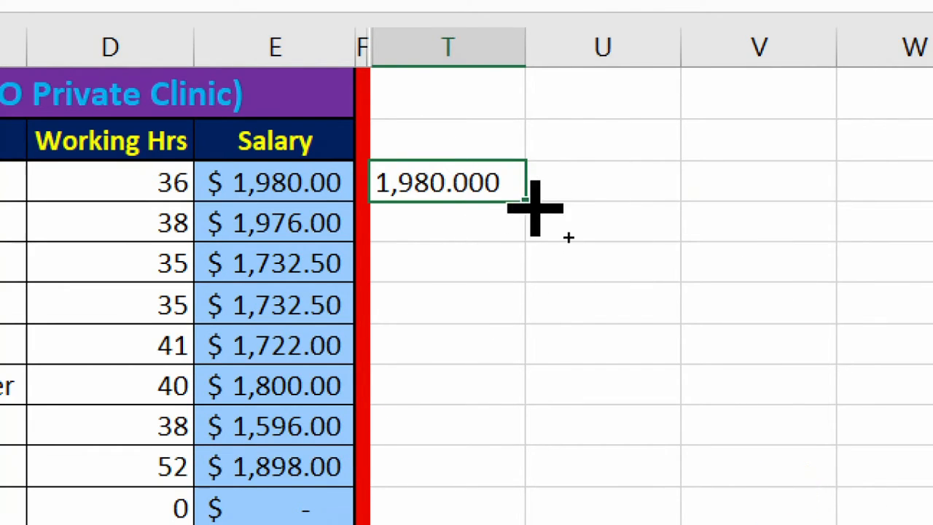
pyautogui.moveTo(535, 209); pyautogui.dragTo(516, 524)
pyautogui.moveTo(560, 458); pyautogui.dragTo(559, 459)
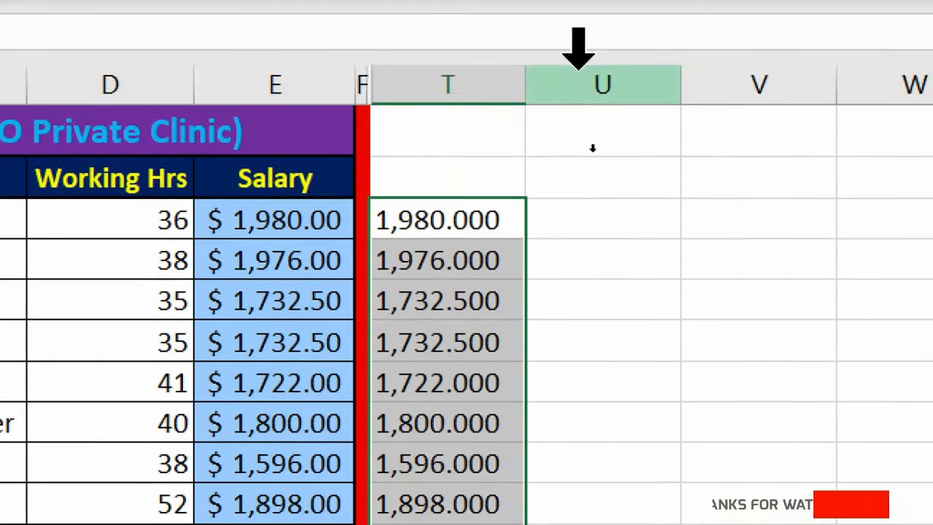
# Enter the formula =VALUE(T3) in cell U3 to convert the fixed text back to a number
pyautogui.click(628, 2)
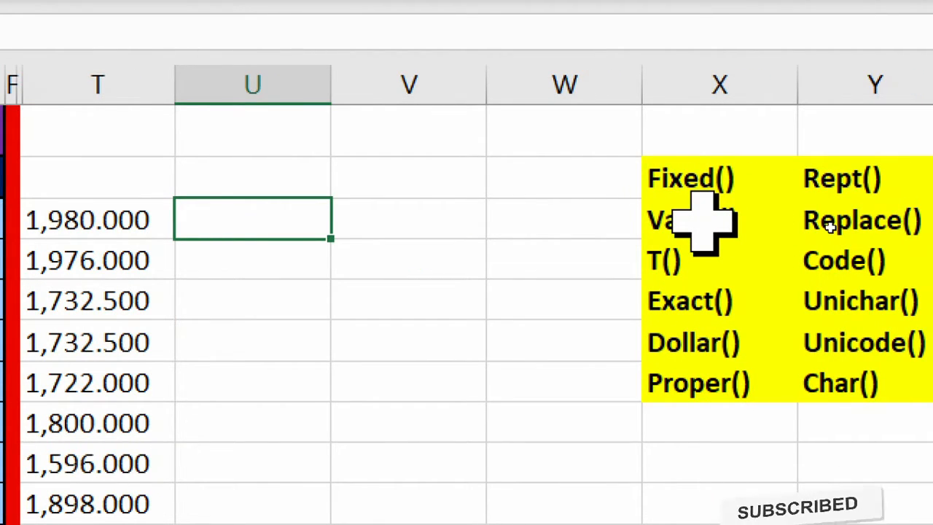
pyautogui.click(124, 219)
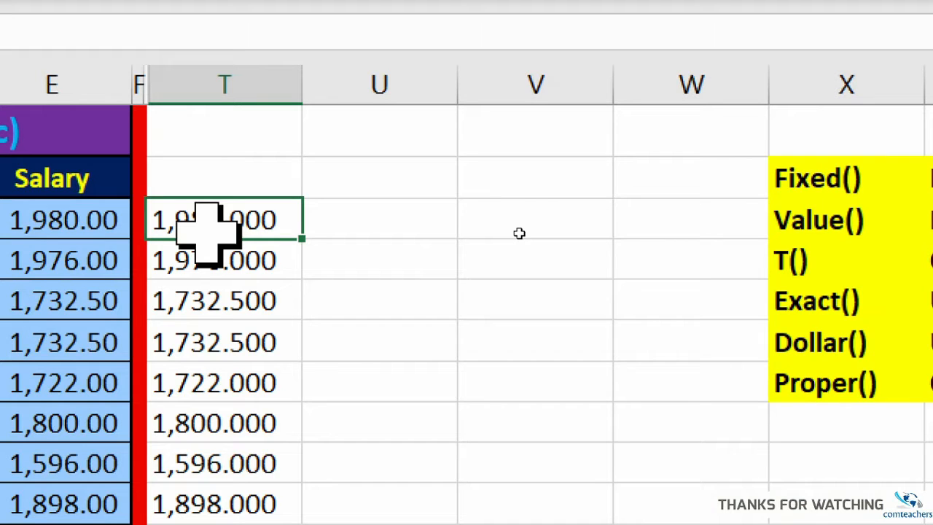
pyautogui.click(392, 229)
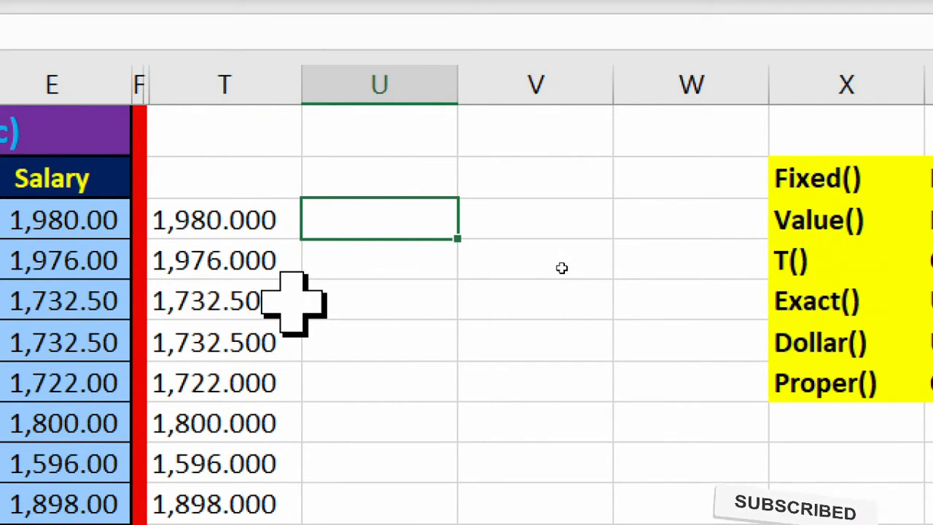
pyautogui.write('=va')
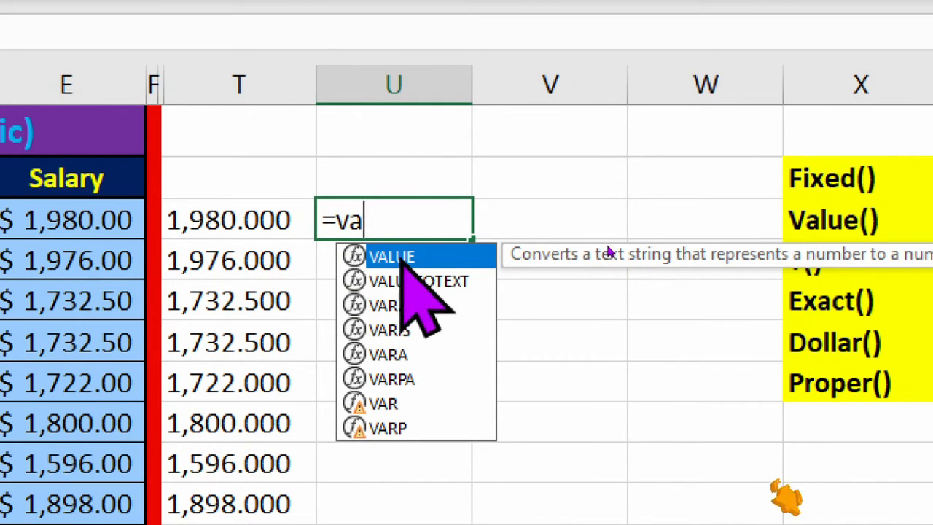
pyautogui.doubleClick(386, 256)
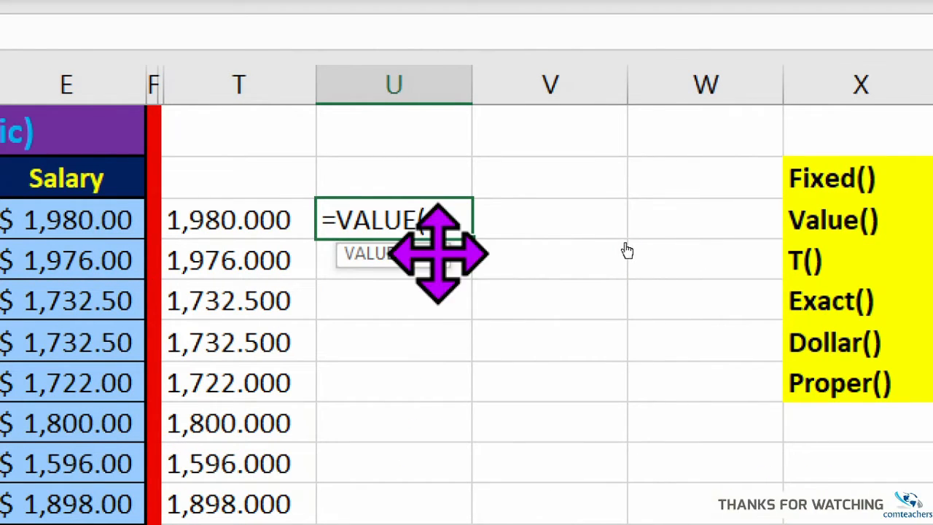
pyautogui.click(266, 222)
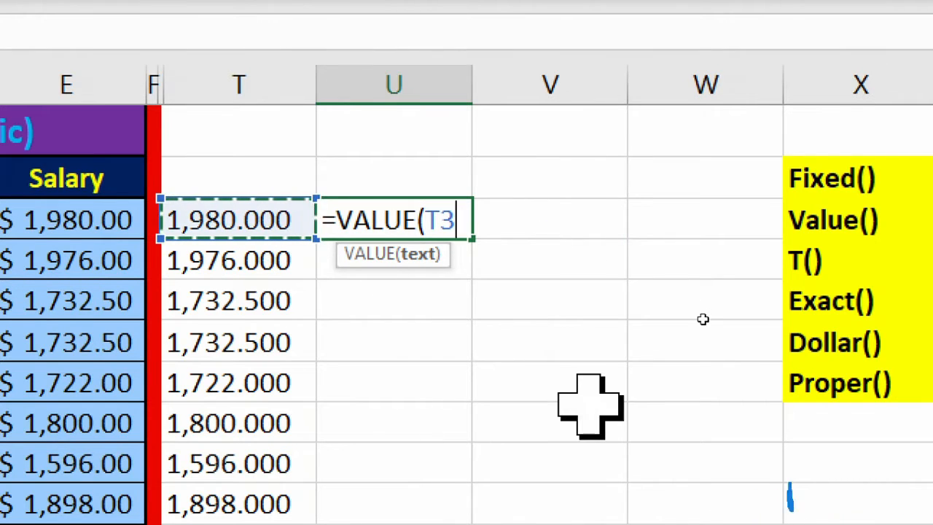
pyautogui.write(')')
pyautogui.press('Return')
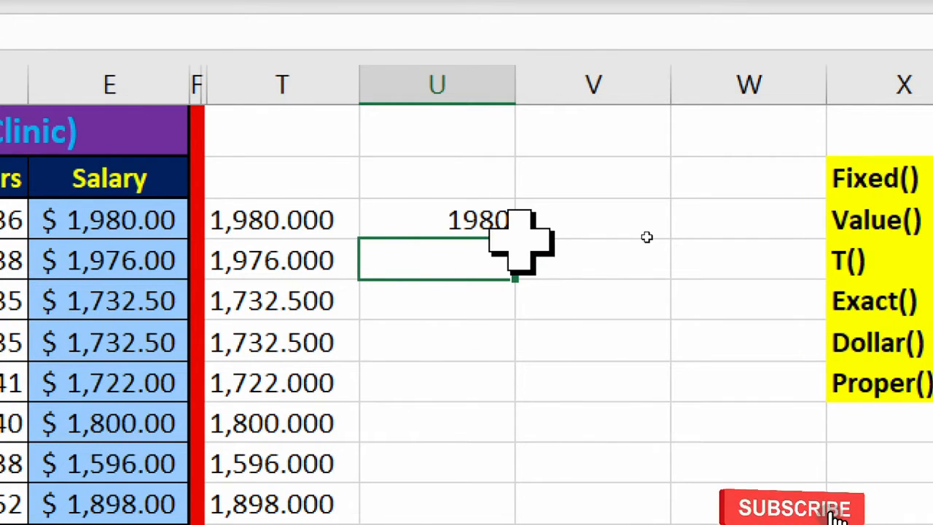
# Fill the VALUE formula from U3 down column U alongside the fixed salary values
pyautogui.click(438, 222)
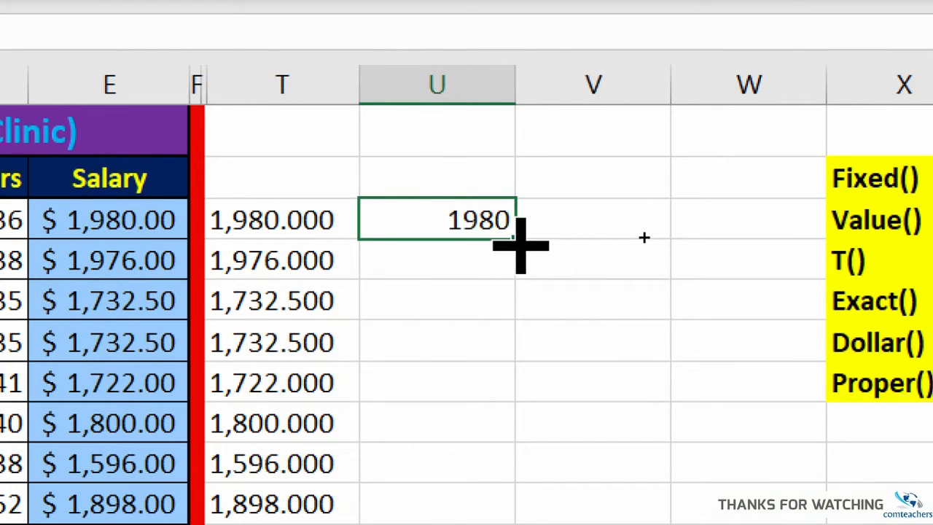
pyautogui.moveTo(520, 246); pyautogui.dragTo(519, 524)
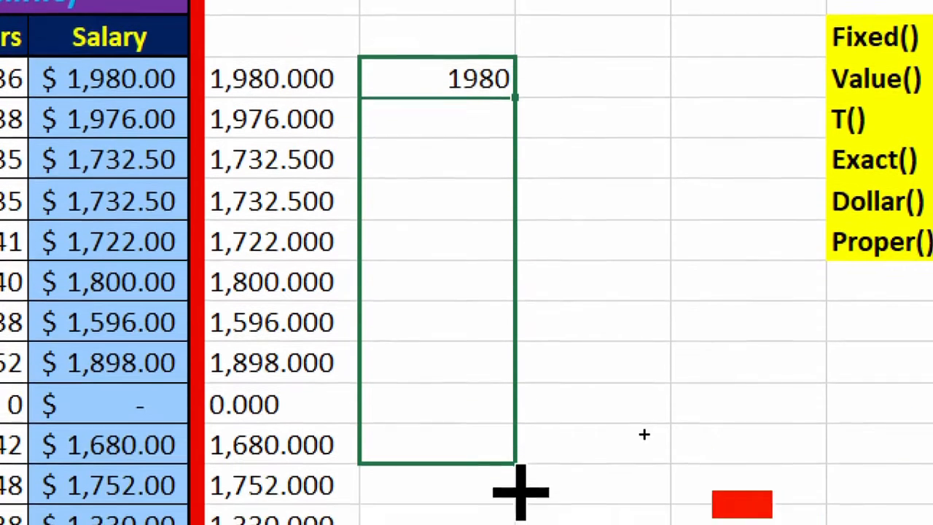
pyautogui.moveTo(520, 492); pyautogui.dragTo(515, 524)
pyautogui.moveTo(515, 490); pyautogui.dragTo(514, 491)
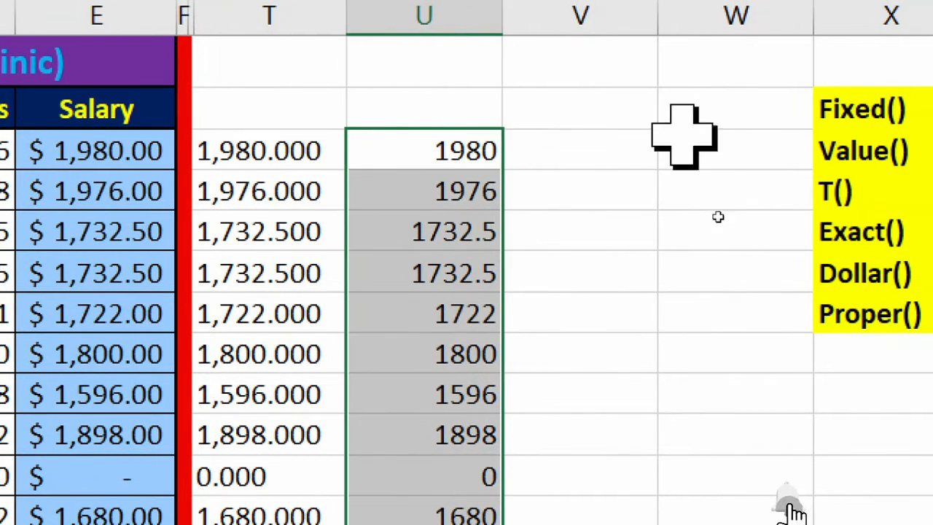
# Enter the formula =T(T3) in cell V3 to return the text held in the FIXED result
pyautogui.click(572, 152)
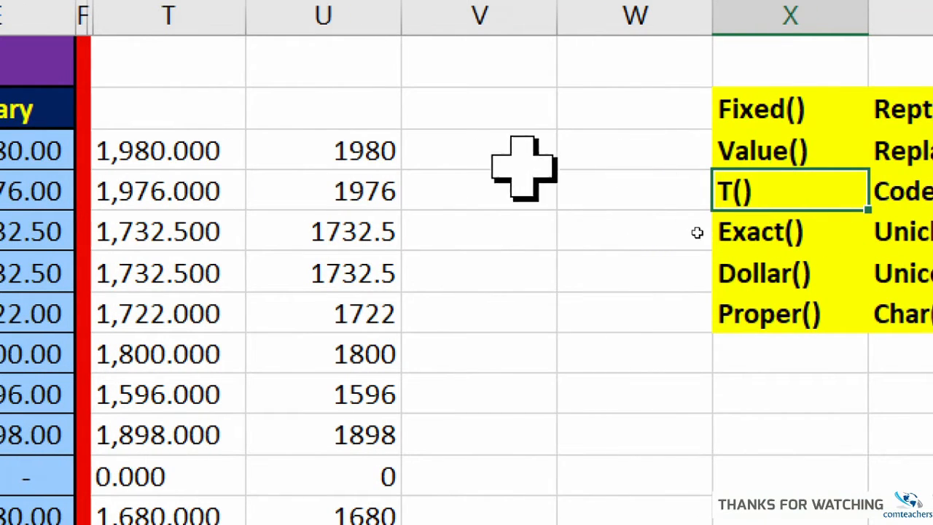
pyautogui.click(453, 149)
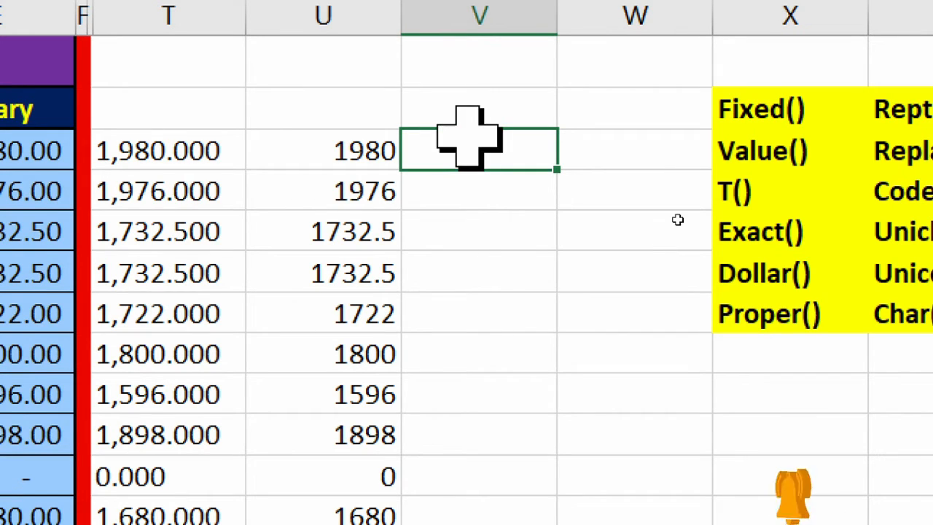
pyautogui.write('=t')
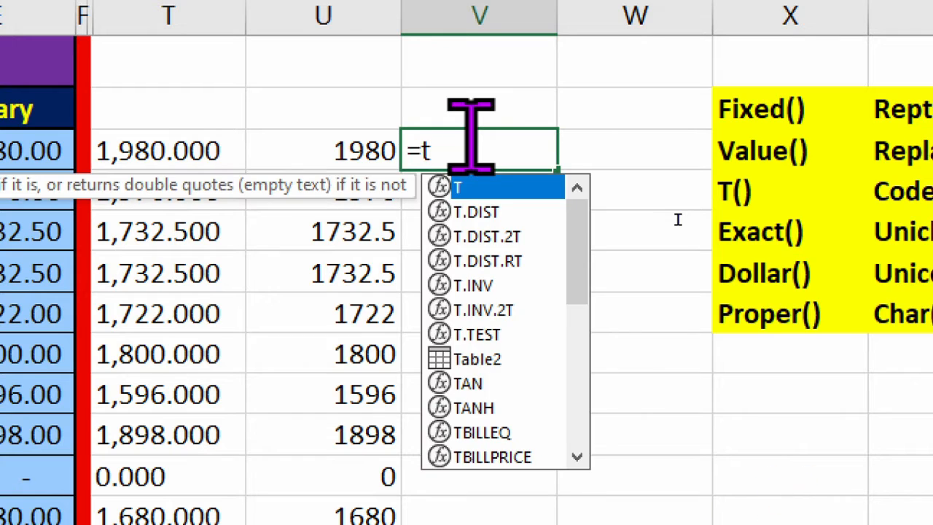
pyautogui.write('(')
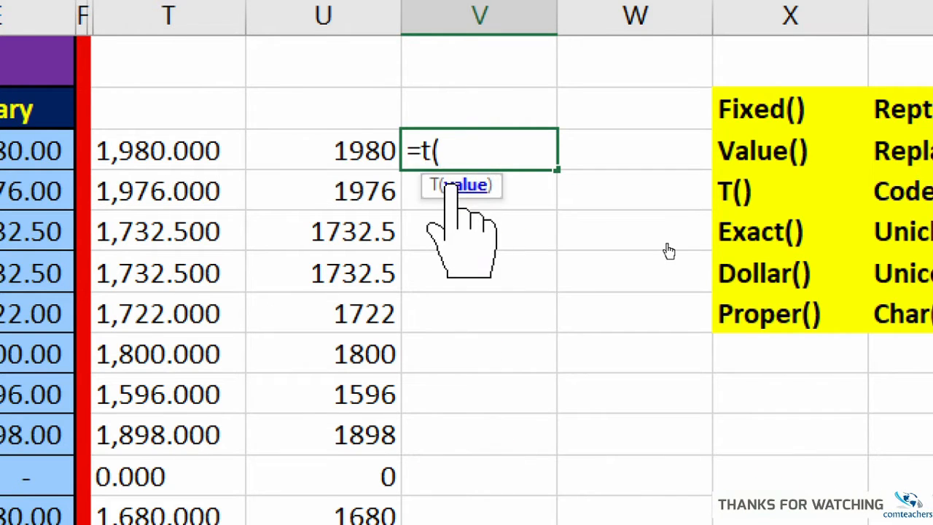
pyautogui.click(168, 149)
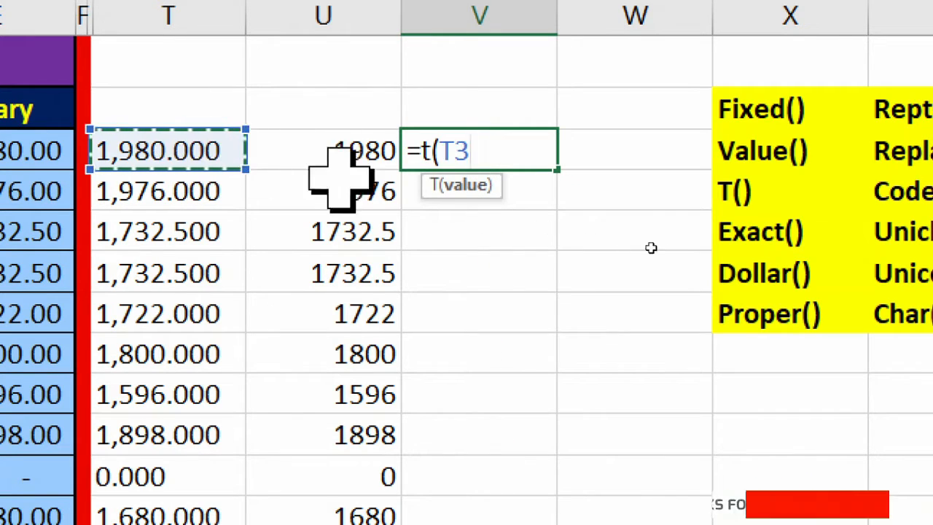
pyautogui.write(')')
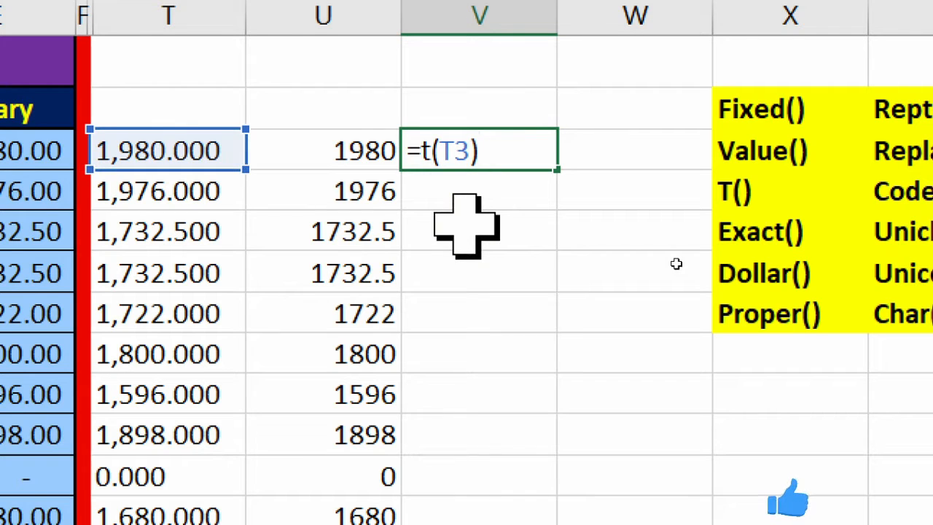
pyautogui.press('Return')
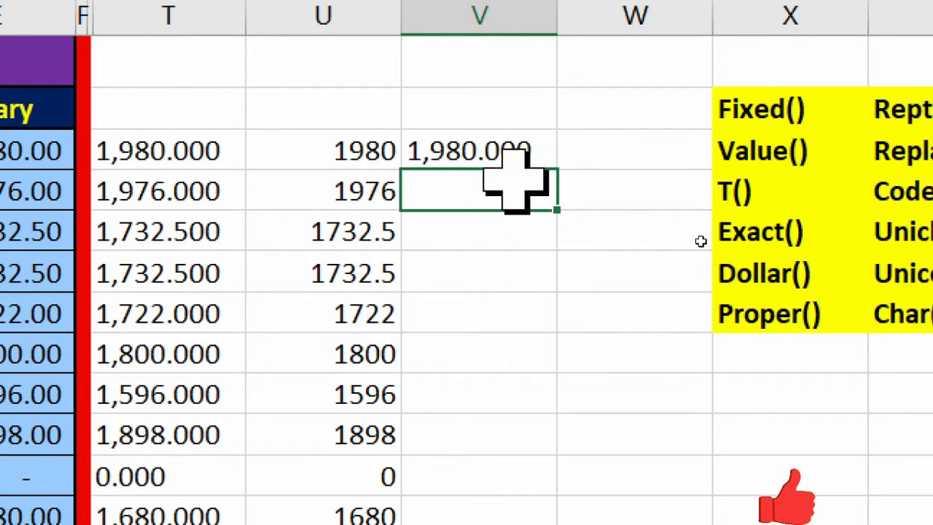
pyautogui.click(511, 147)
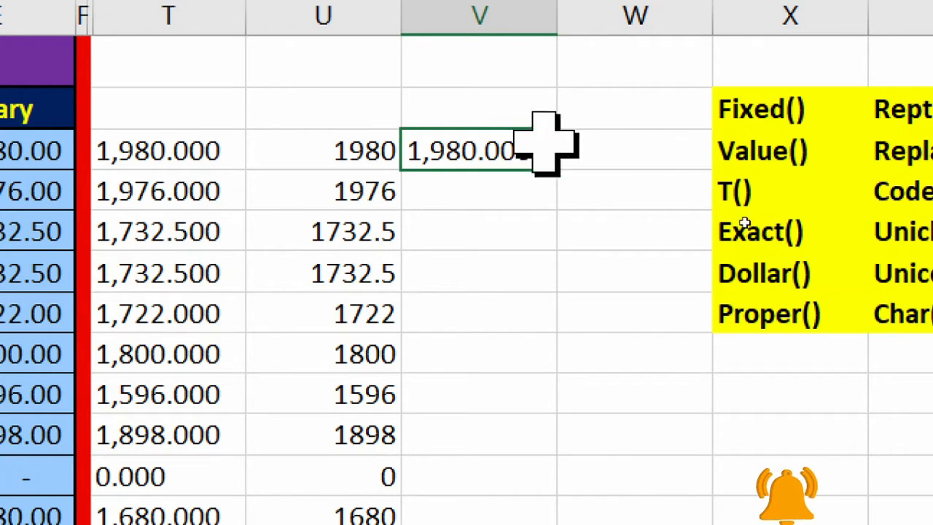
# Enter the formula =T(U3) in cell W3 to test the T function on a numeric value
pyautogui.click(648, 145)
pyautogui.write('=')
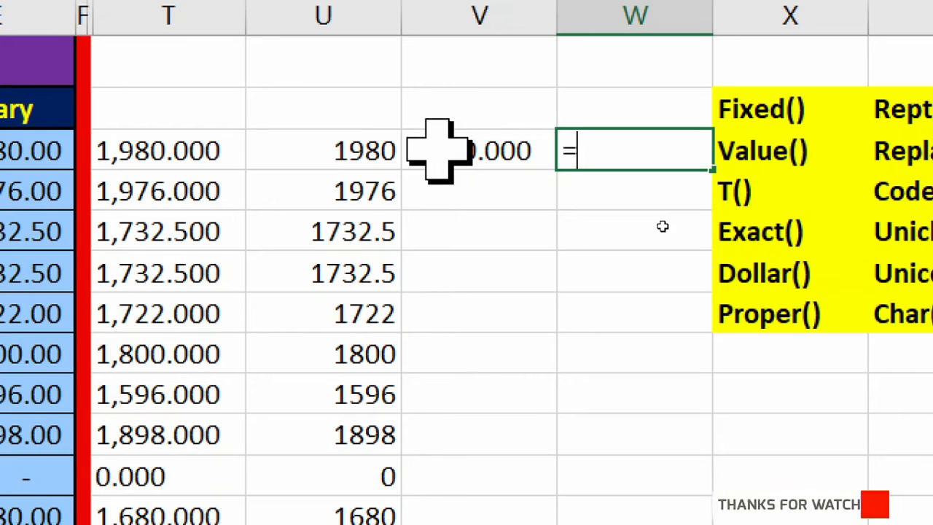
pyautogui.write('t')
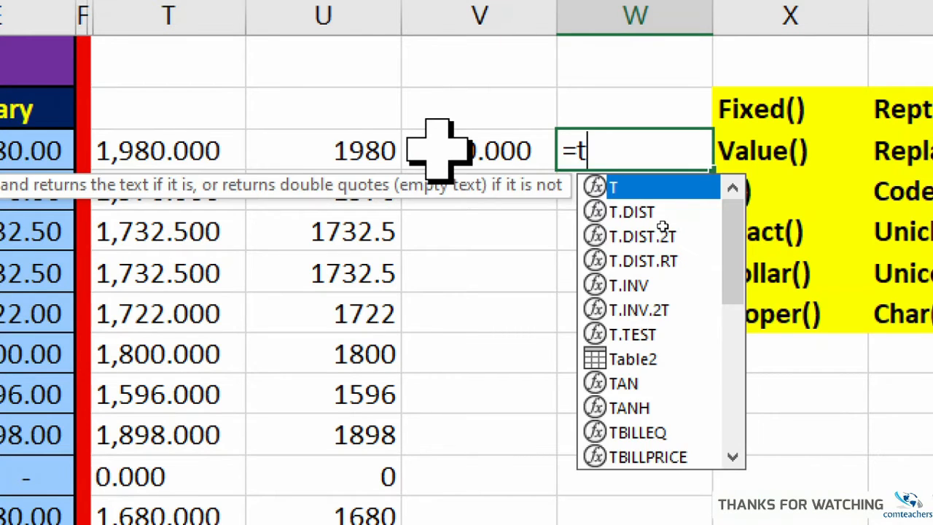
pyautogui.write('(')
pyautogui.click(349, 154)
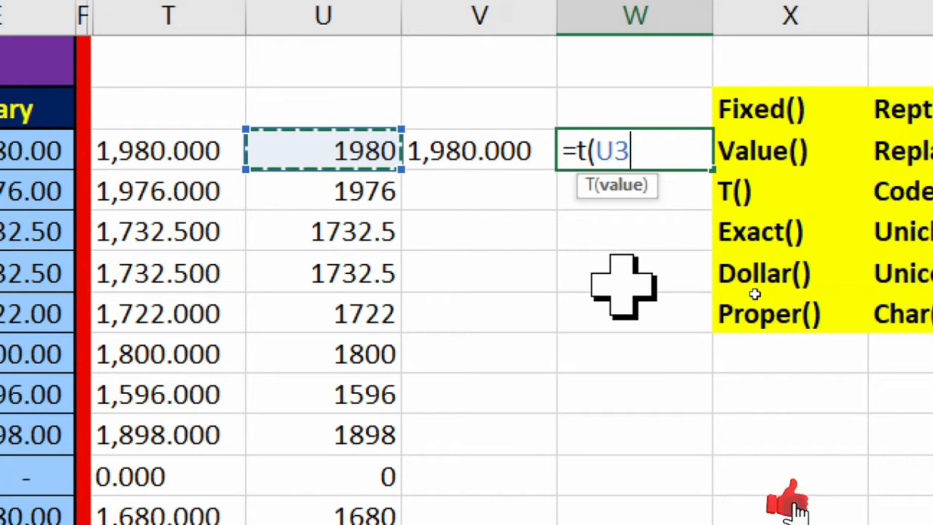
pyautogui.write(')')
pyautogui.press('Return')
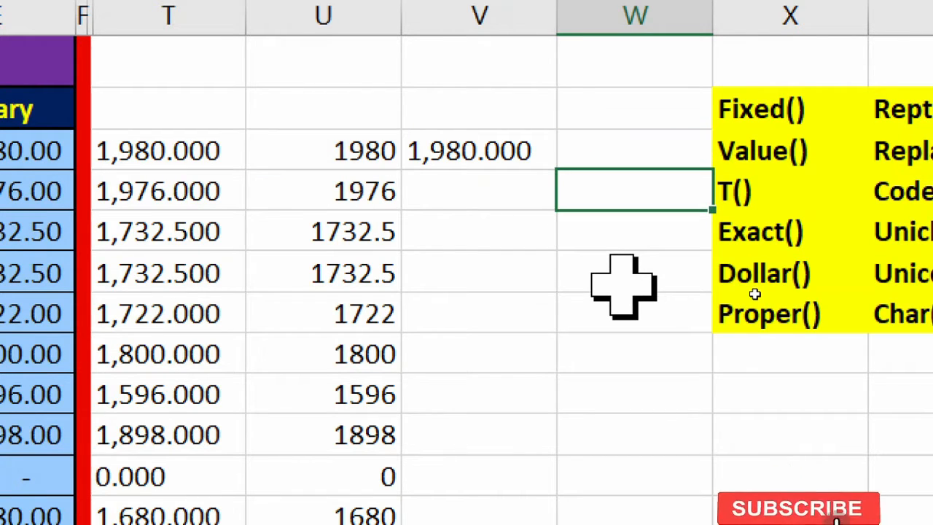
# Compare the original salary in E3 with the FIXED, VALUE and T results across cells T3 to W3
pyautogui.click(617, 146)
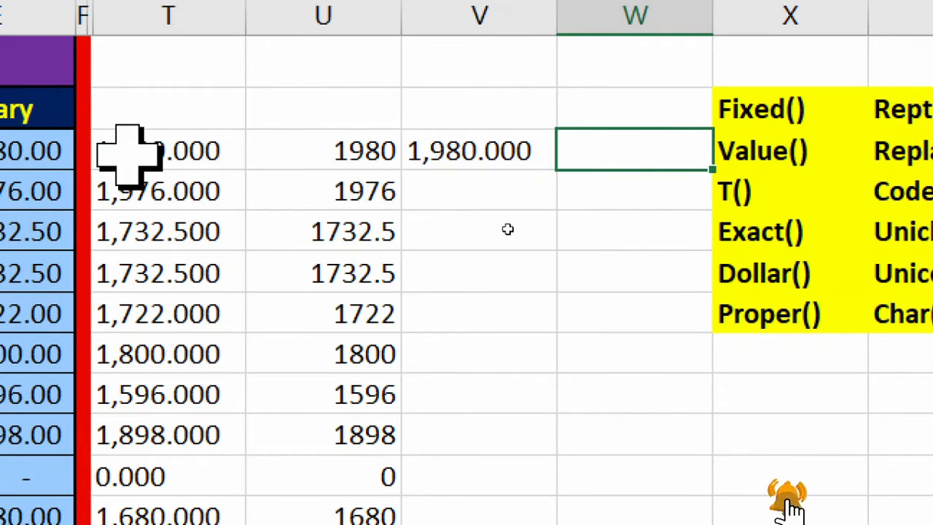
pyautogui.click(492, 145)
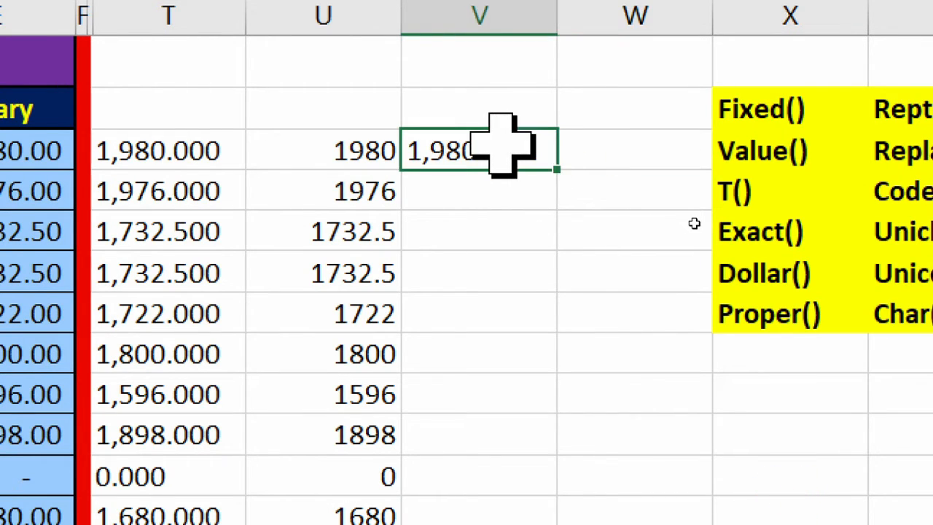
pyautogui.click(343, 148)
pyautogui.click(611, 152)
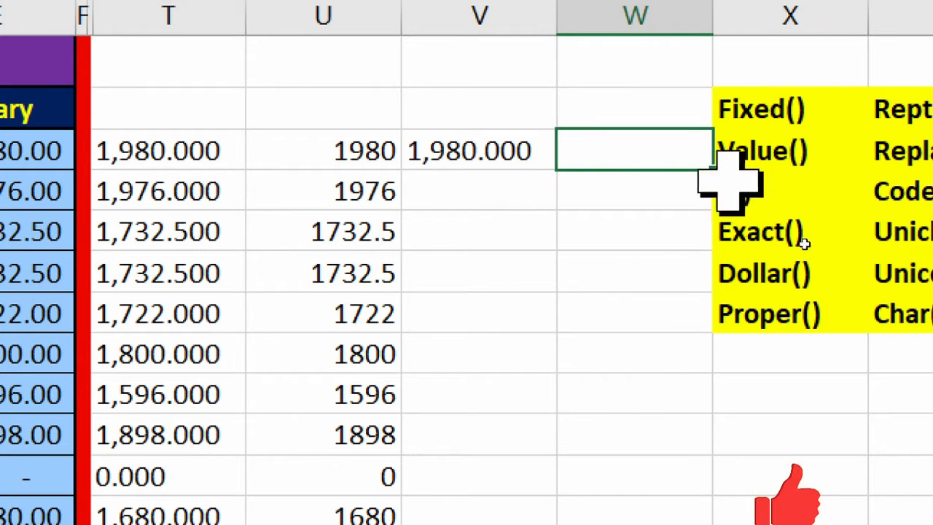
pyautogui.hscroll(-2, 120, 153)
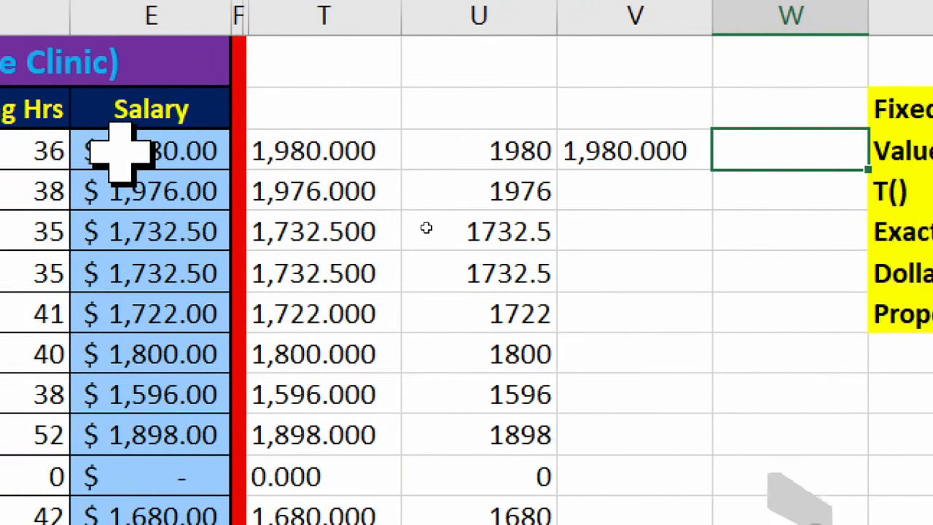
pyautogui.click(146, 150)
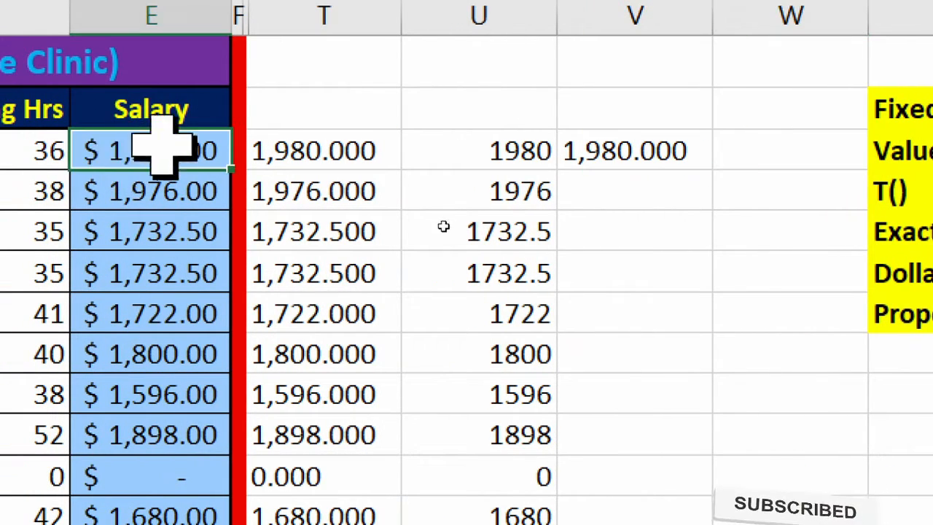
pyautogui.click(309, 148)
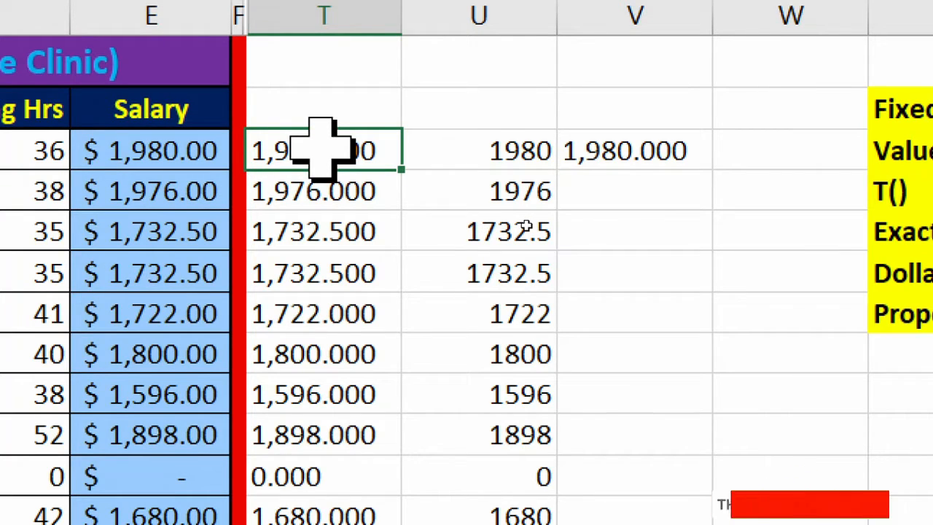
pyautogui.click(463, 149)
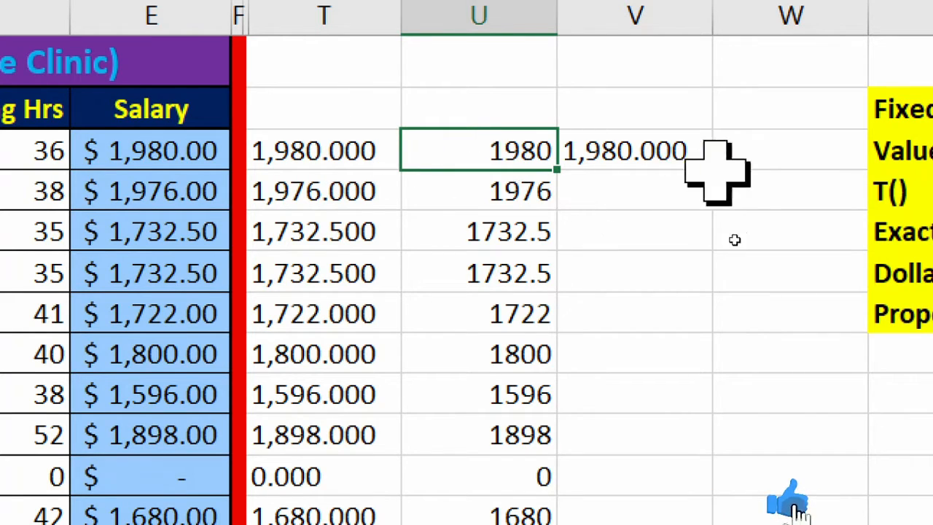
pyautogui.click(674, 152)
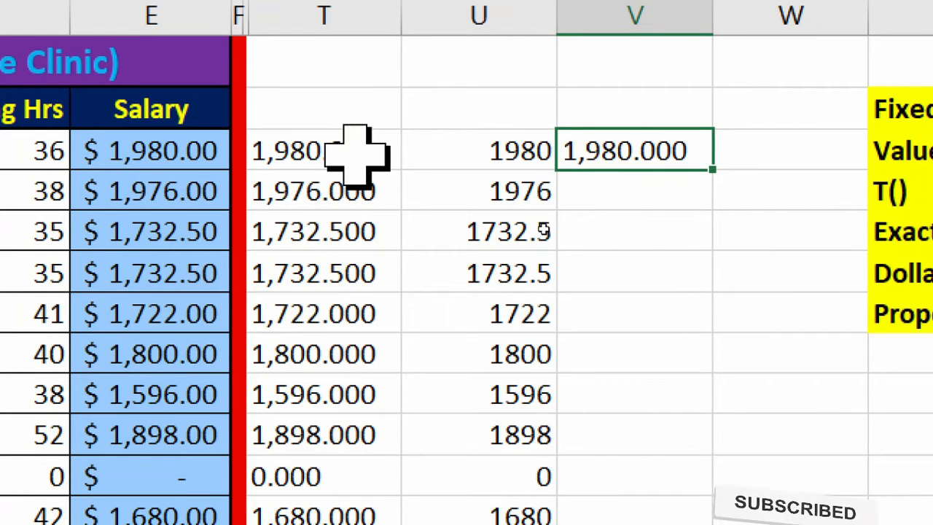
pyautogui.click(874, 191)
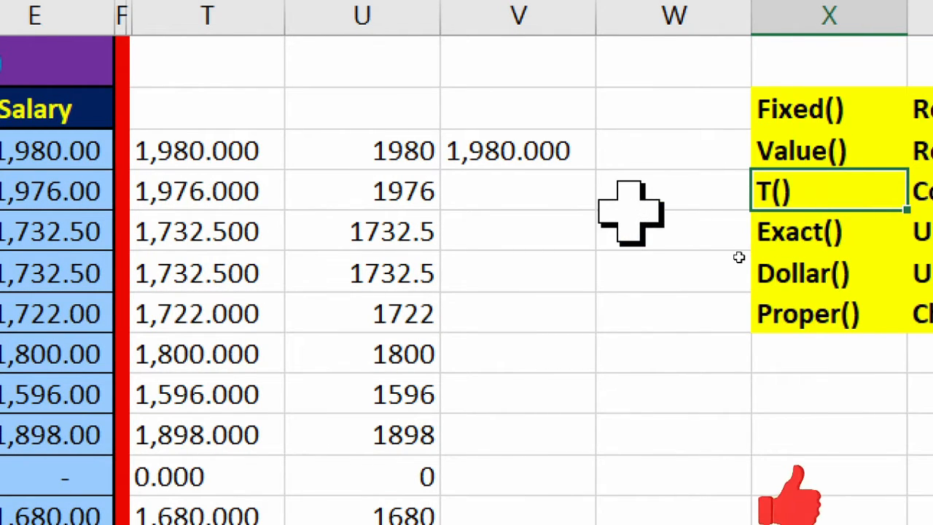
# Enter the formula =EXACT(T3,U3) in cell W3 to compare the FIXED text with the VALUE number
pyautogui.click(773, 228)
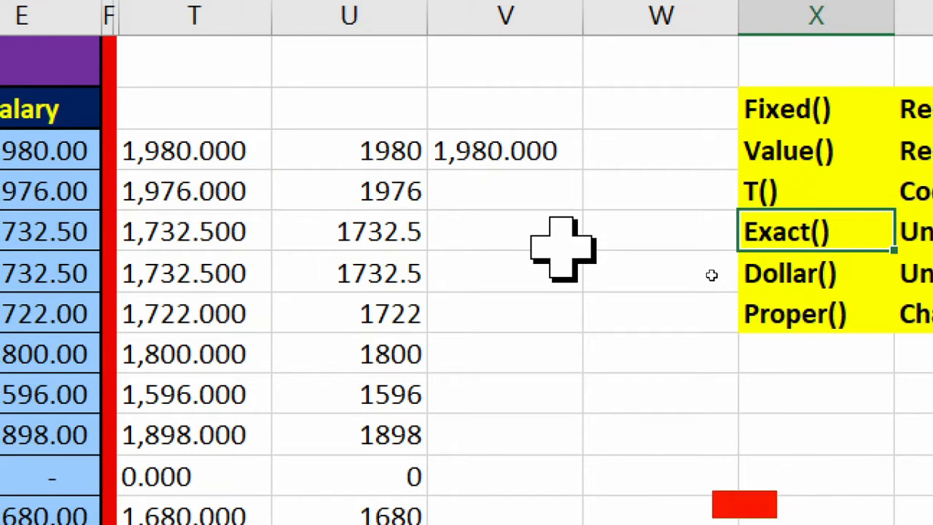
pyautogui.click(654, 150)
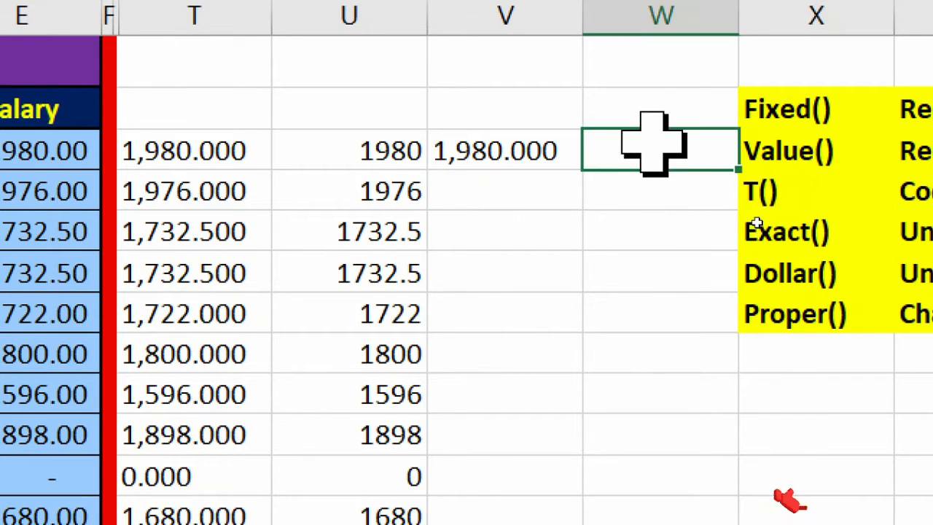
pyautogui.write('=')
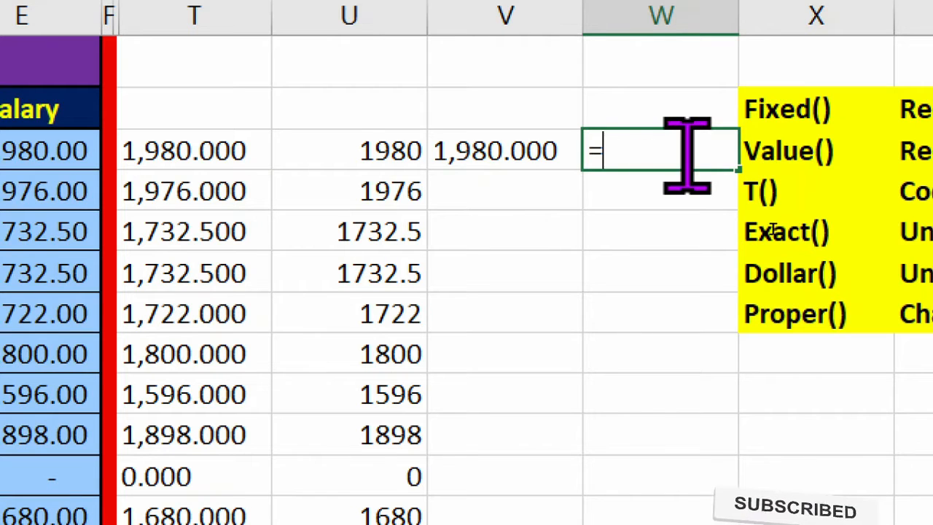
pyautogui.write('exa')
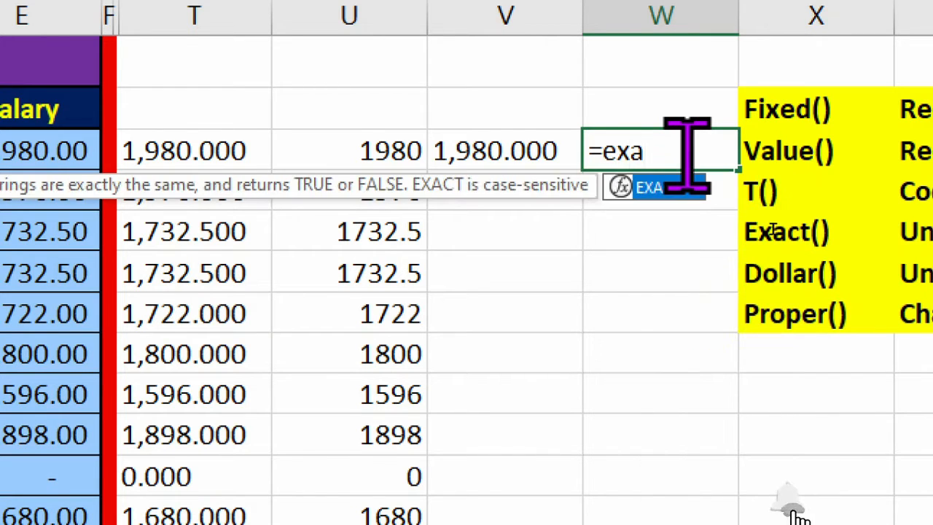
pyautogui.doubleClick(688, 194)
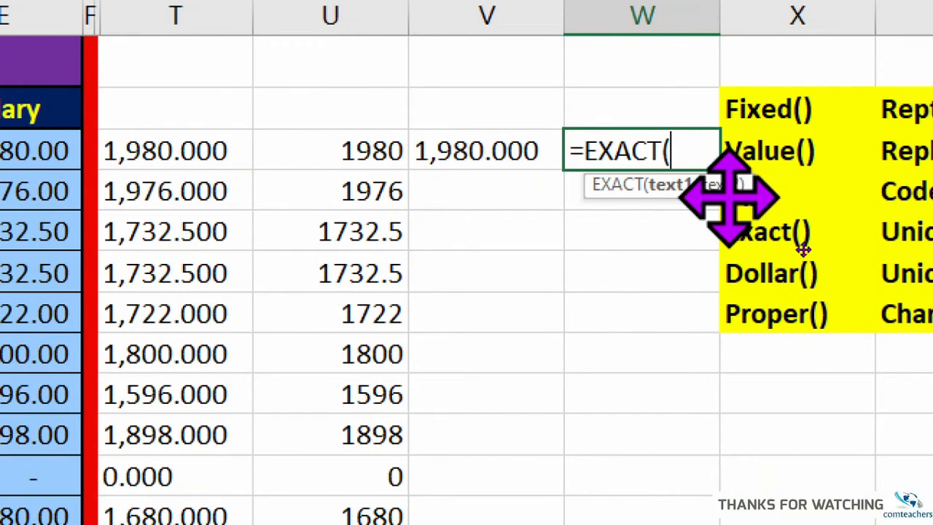
pyautogui.click(162, 150)
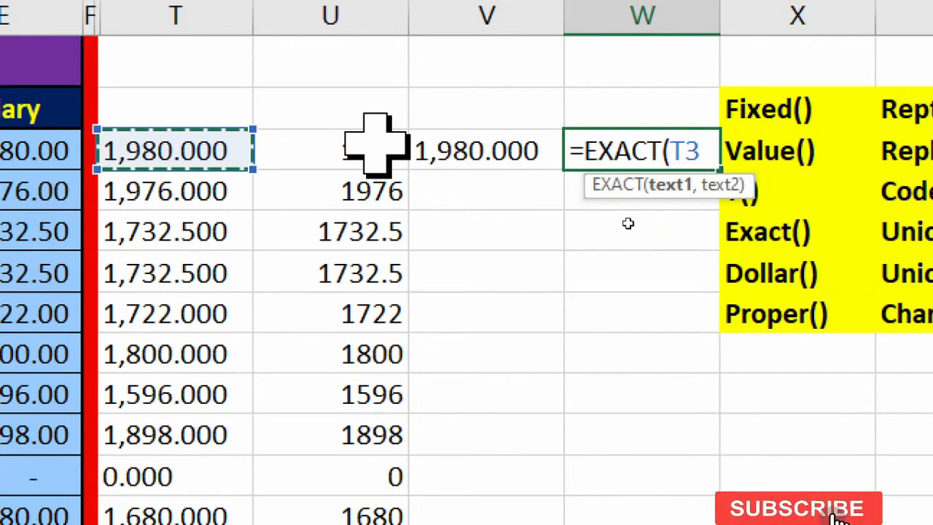
pyautogui.write(',')
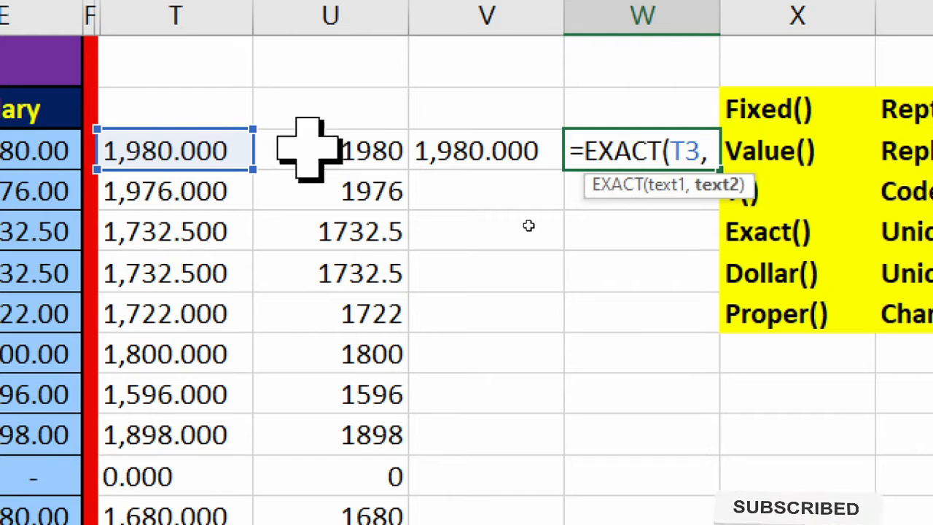
pyautogui.click(383, 150)
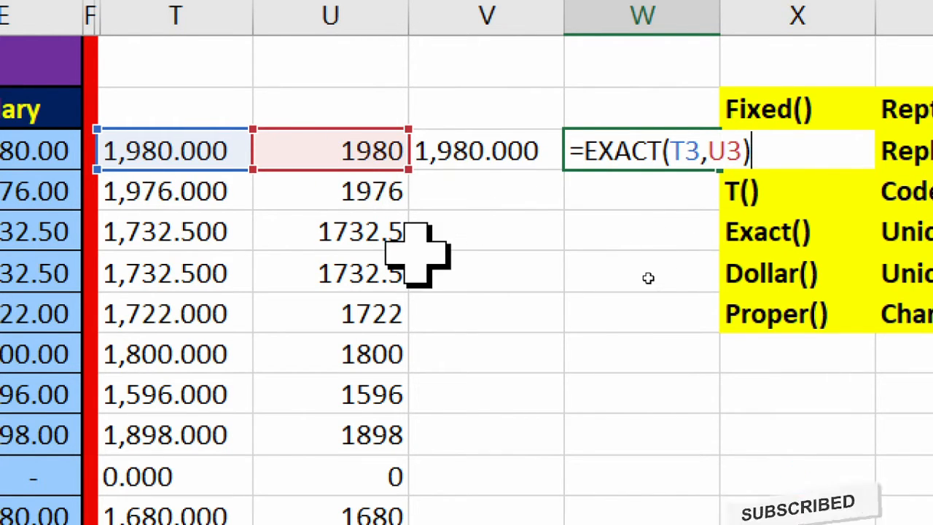
pyautogui.press('Return')
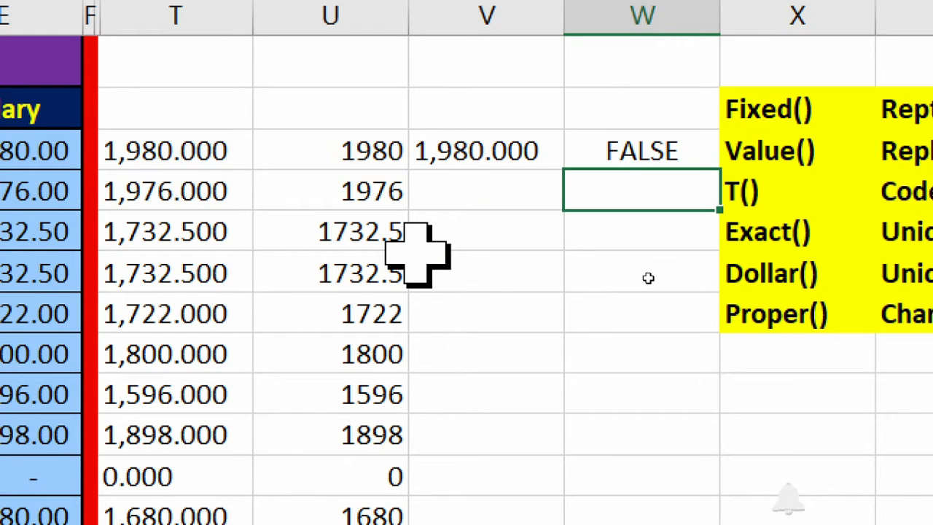
# Change the second argument of the EXACT formula in W3 to V3, making it =EXACT(T3,V3)
pyautogui.click(651, 153)
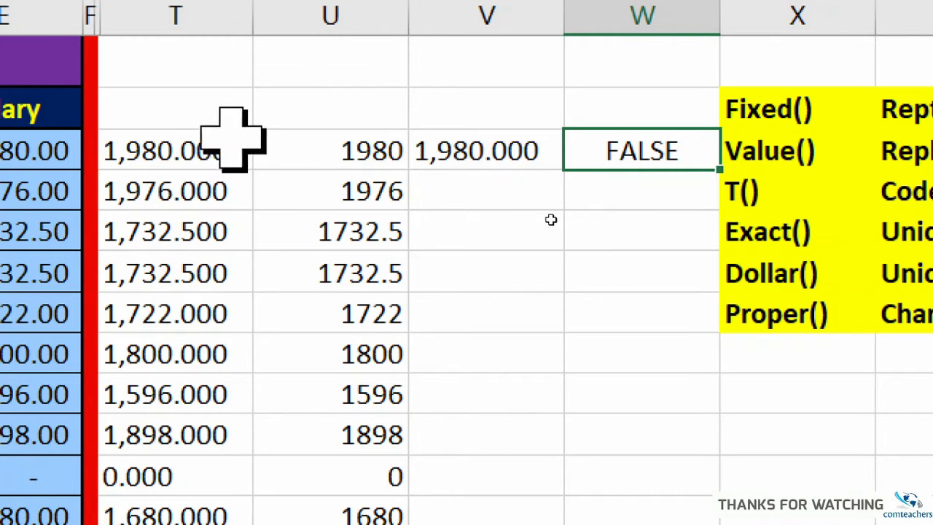
pyautogui.doubleClick(644, 159)
pyautogui.click(745, 150)
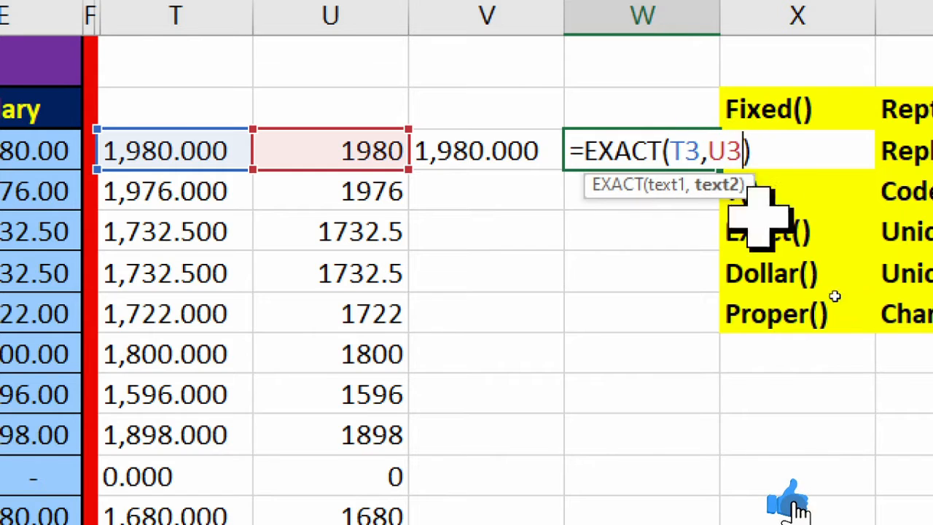
pyautogui.press('BackSpace')
pyautogui.press('BackSpace')
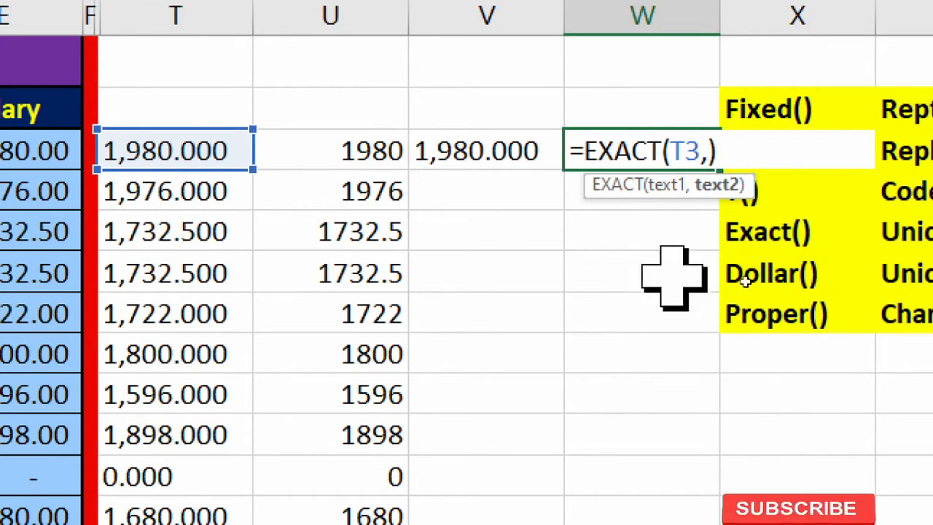
pyautogui.click(490, 149)
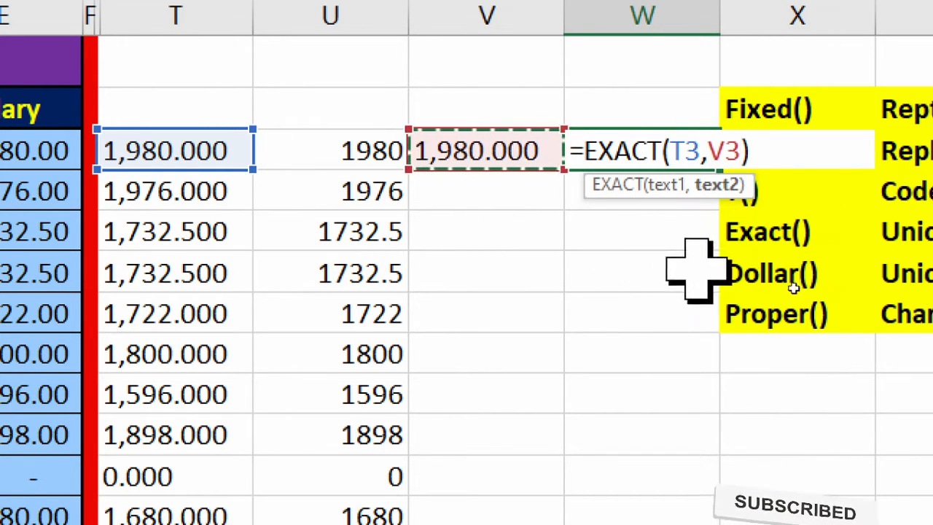
pyautogui.press('Return')
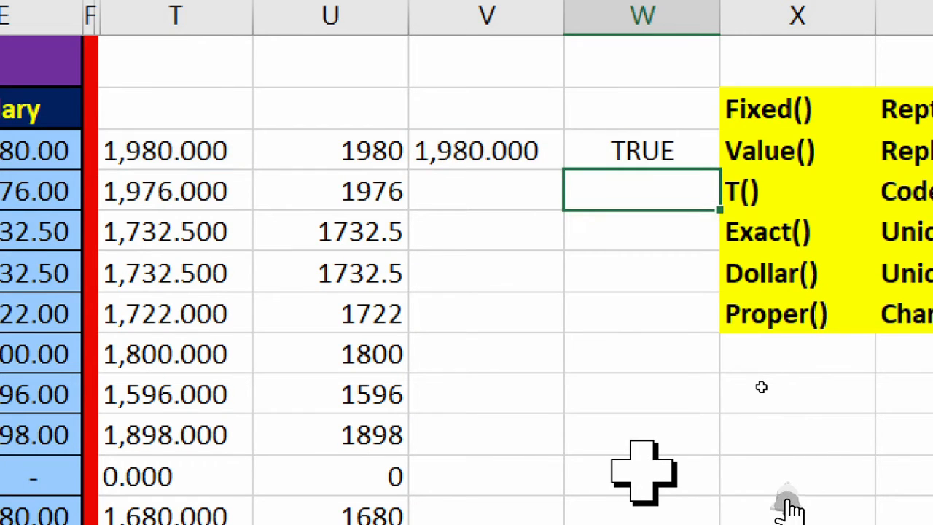
# Examine the EXACT result in W3, the Dollar() entry in the function list and the FIXED formula in T3
pyautogui.click(667, 150)
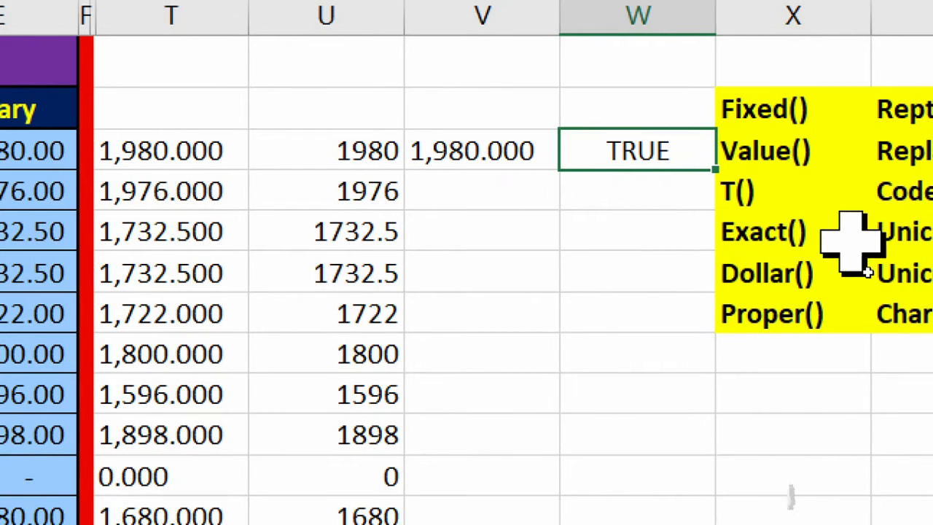
pyautogui.click(792, 273)
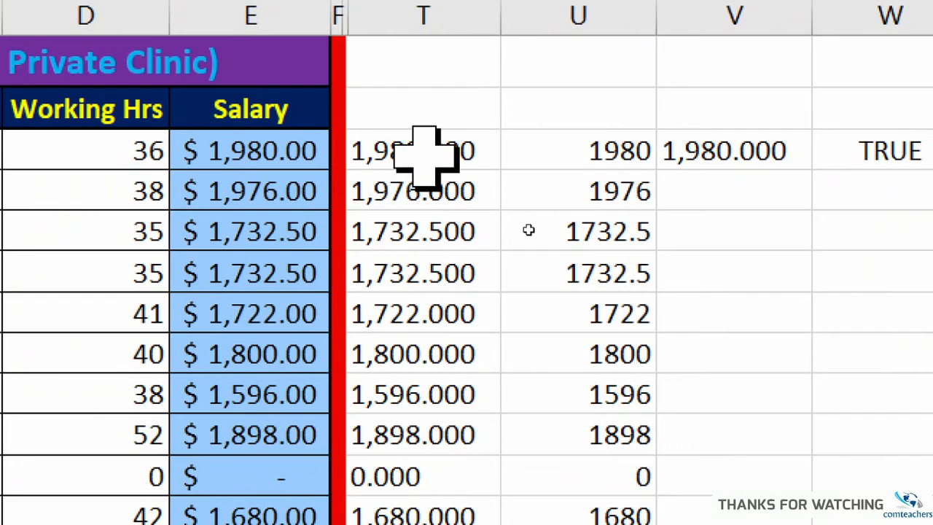
pyautogui.doubleClick(425, 153)
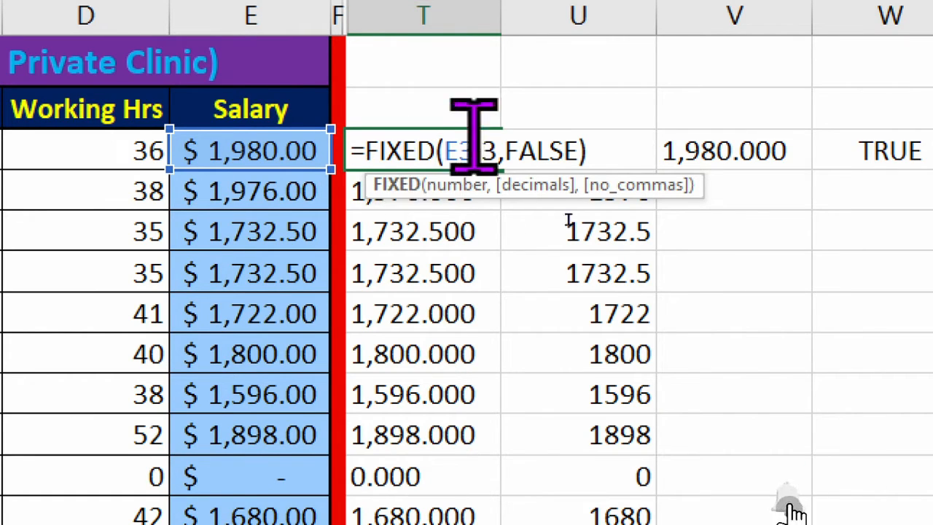
pyautogui.click(589, 152)
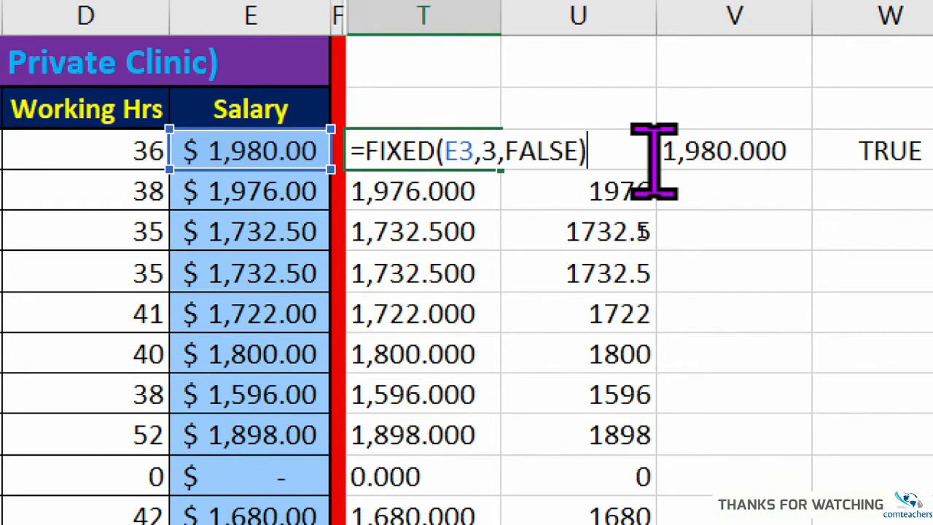
pyautogui.press('Return')
# Try the formula =DOLLAR(50,2) in cell V6 and undo the entry
pyautogui.click(691, 279)
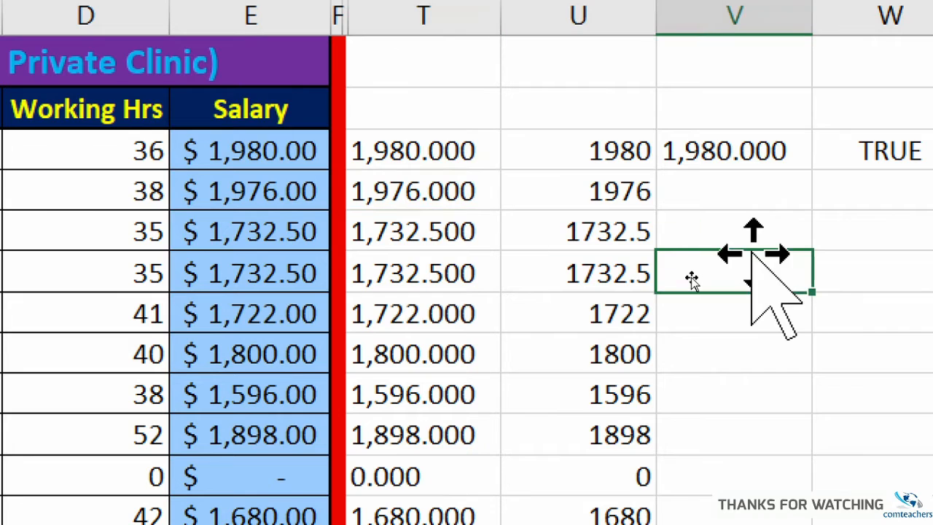
pyautogui.write('=do')
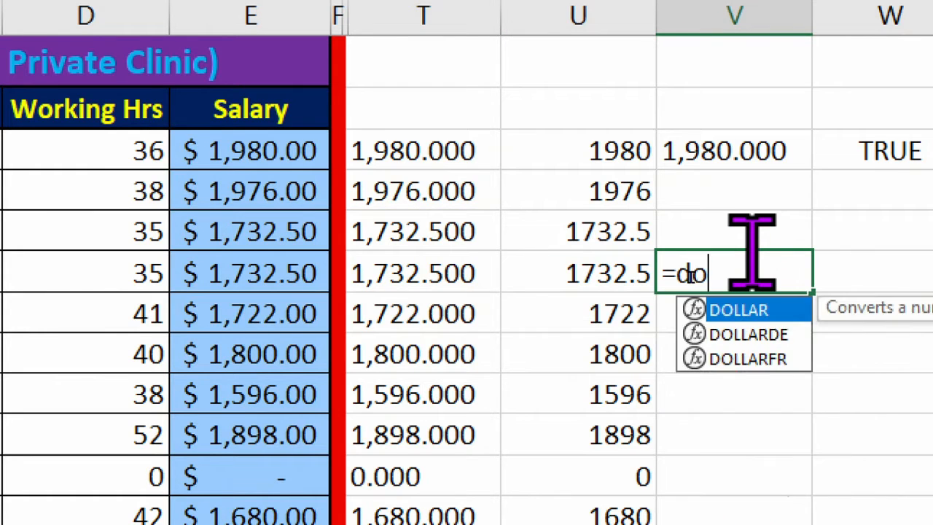
pyautogui.doubleClick(779, 311)
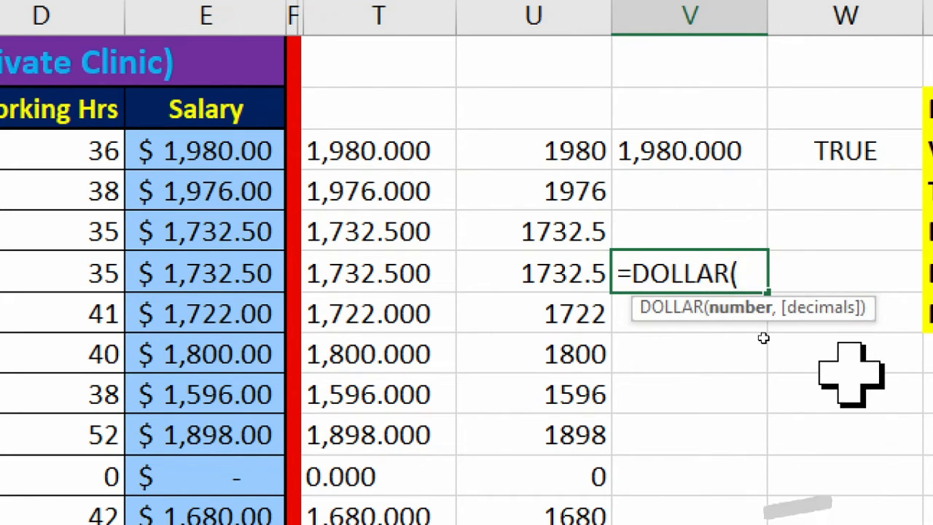
pyautogui.write('50')
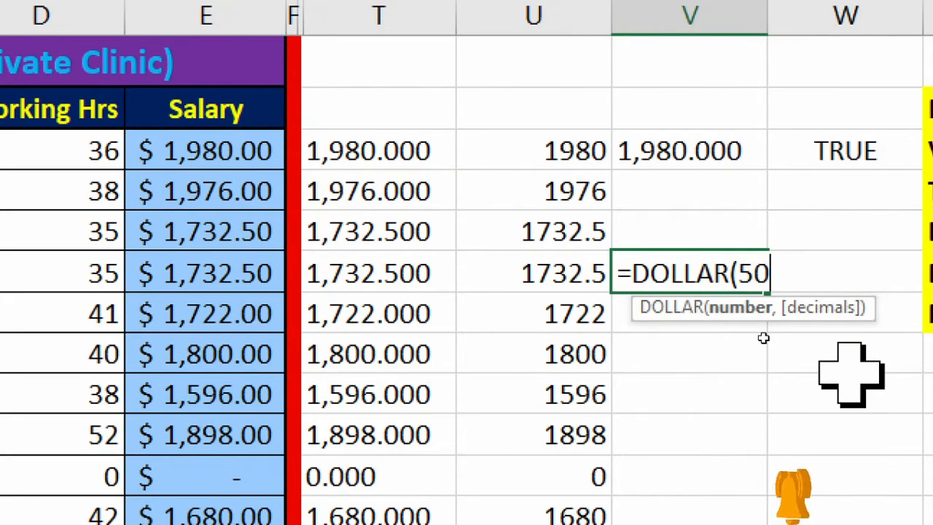
pyautogui.write(',2')
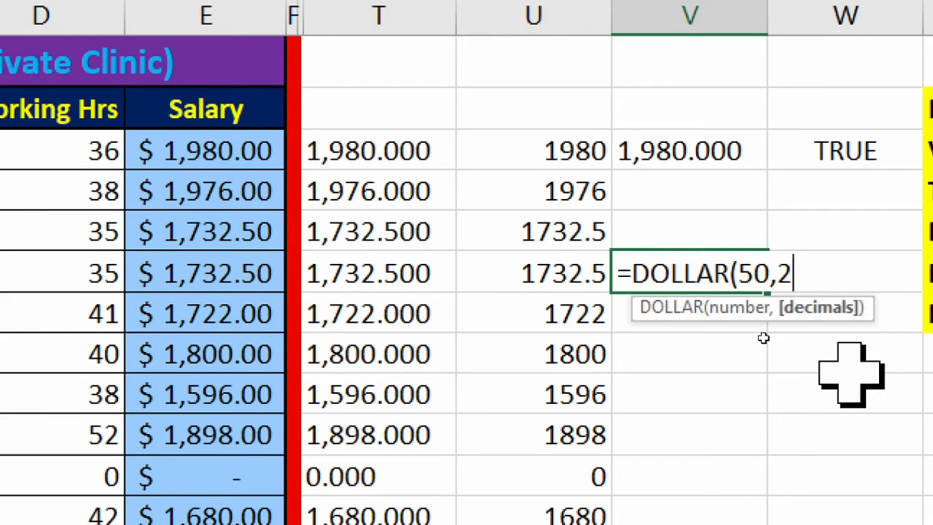
pyautogui.write(')')
pyautogui.hotkey('ctrl', 'Return')
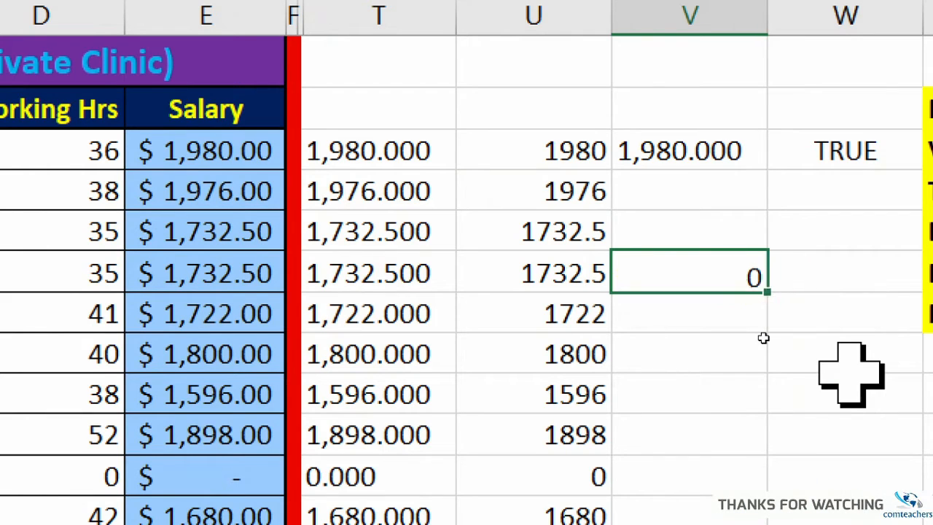
pyautogui.press('Return')
pyautogui.hotkey('ctrl', 'z')
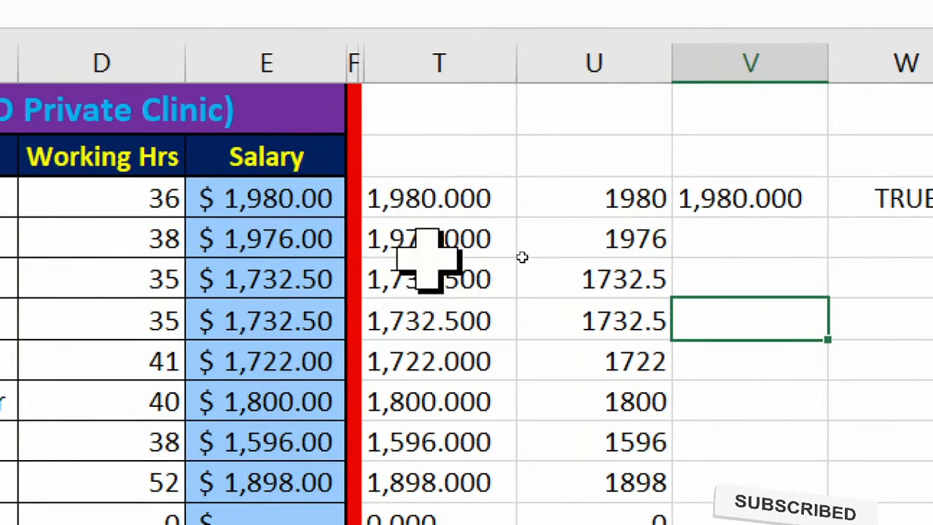
# Wrap the FIXED formula in T3 in the DOLLAR function, making it =DOLLAR(FIXED(E3,3,FALSE))
pyautogui.doubleClick(396, 200)
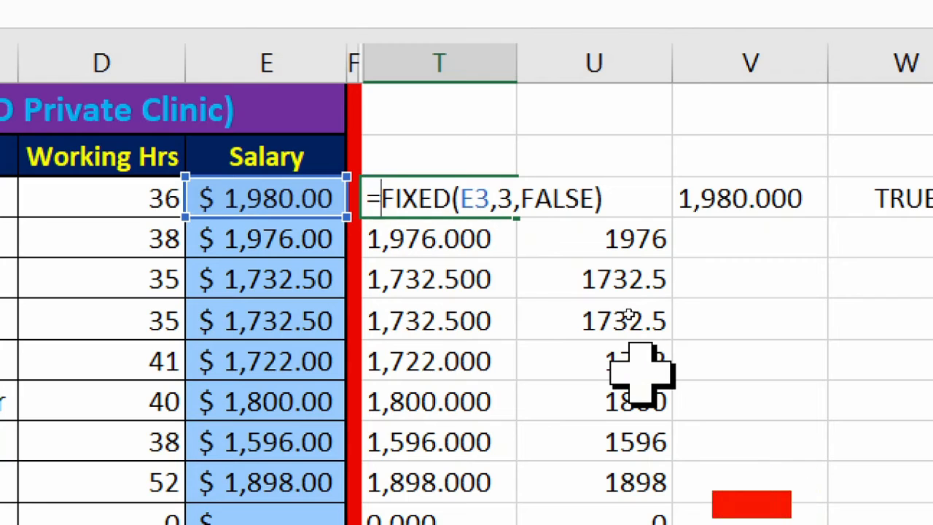
pyautogui.write('dol')
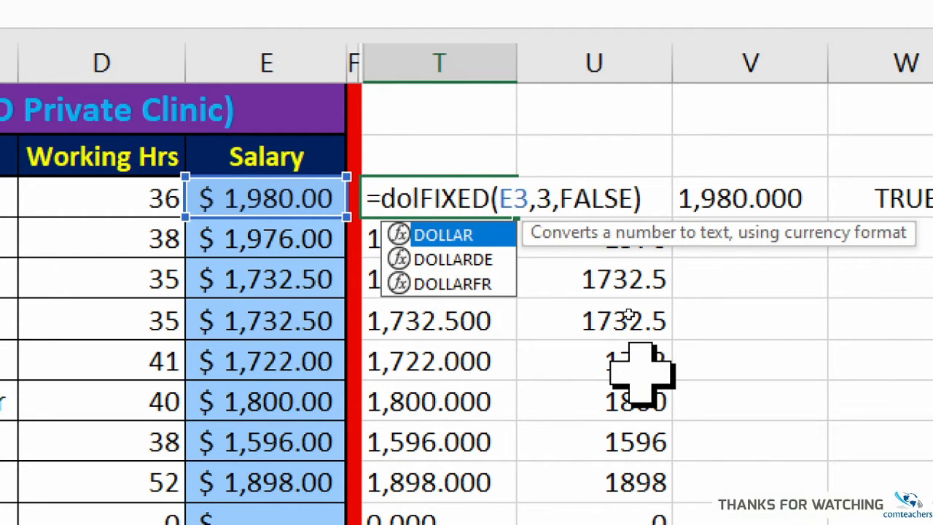
pyautogui.doubleClick(507, 241)
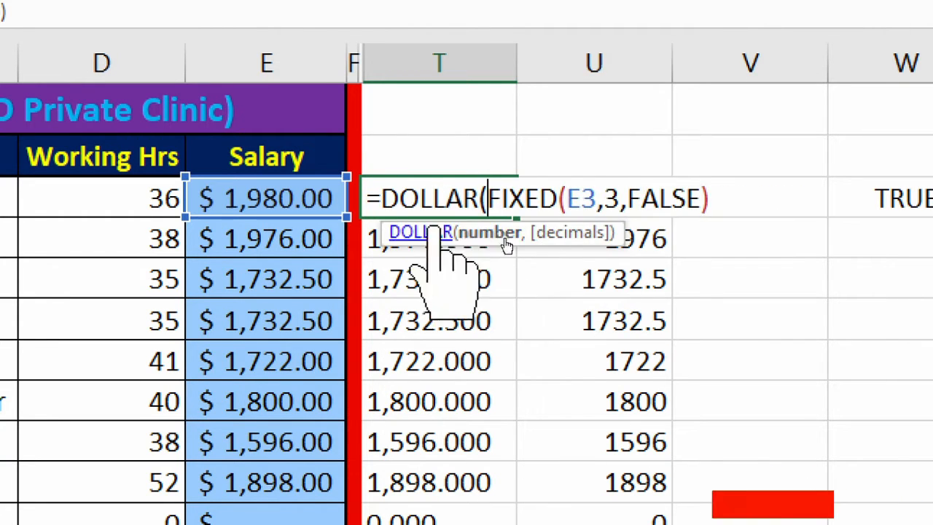
pyautogui.click(714, 204)
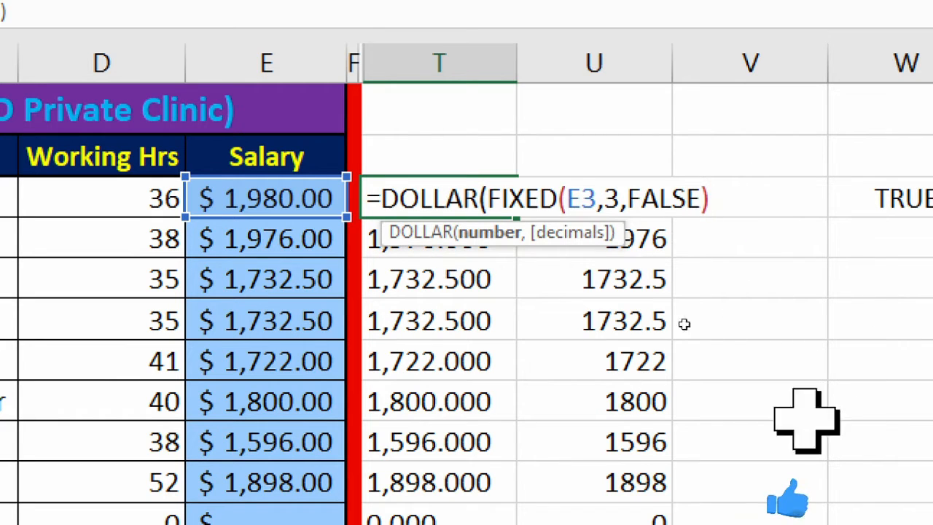
pyautogui.click(611, 195)
pyautogui.click(725, 193)
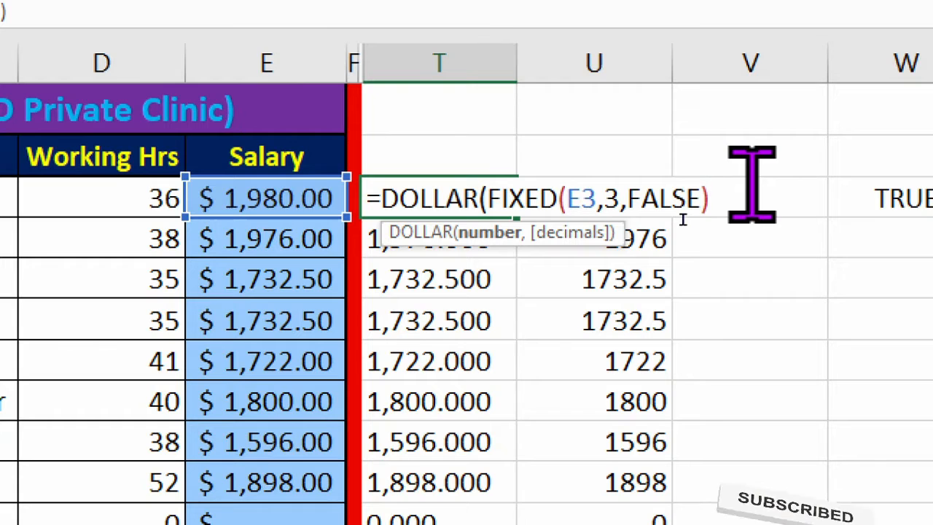
pyautogui.press('Return')
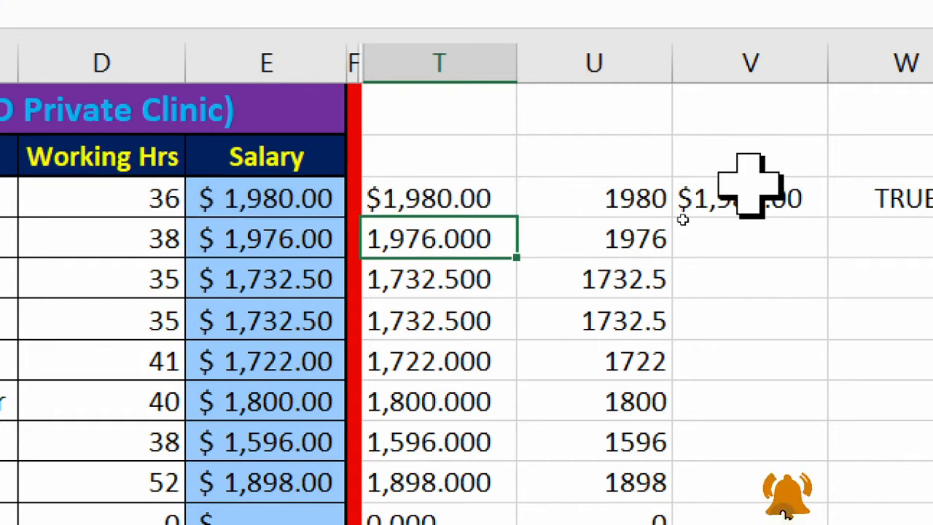
# Fill the DOLLAR formula from T3 down column T to the last staff row
pyautogui.click(459, 191)
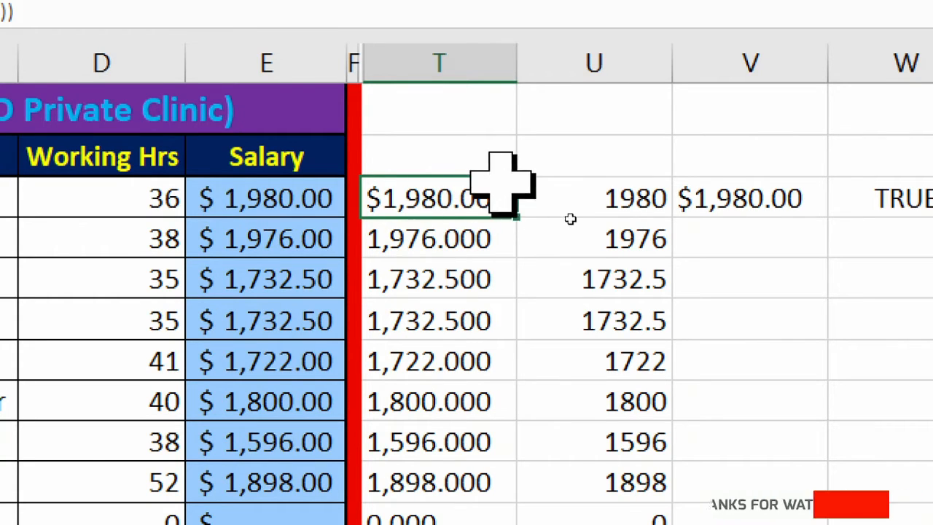
pyautogui.moveTo(524, 222); pyautogui.dragTo(493, 481)
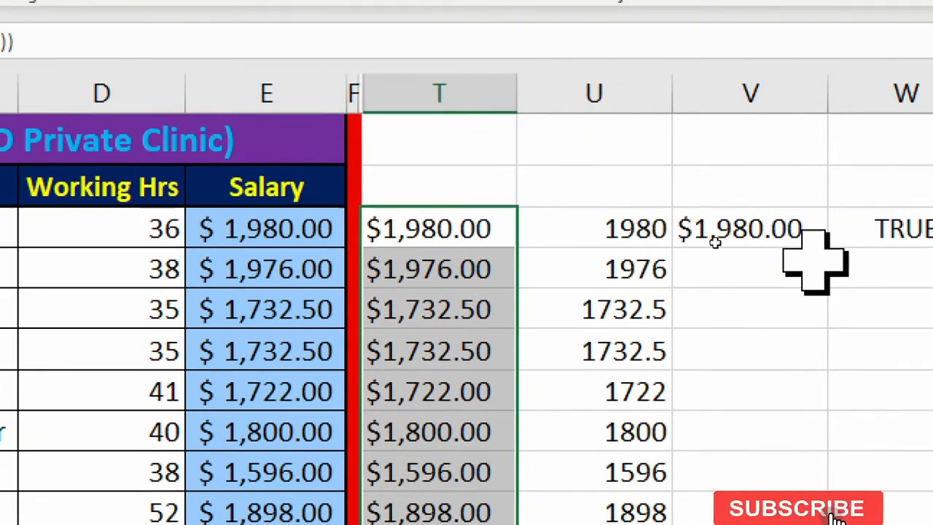
pyautogui.click(815, 264)
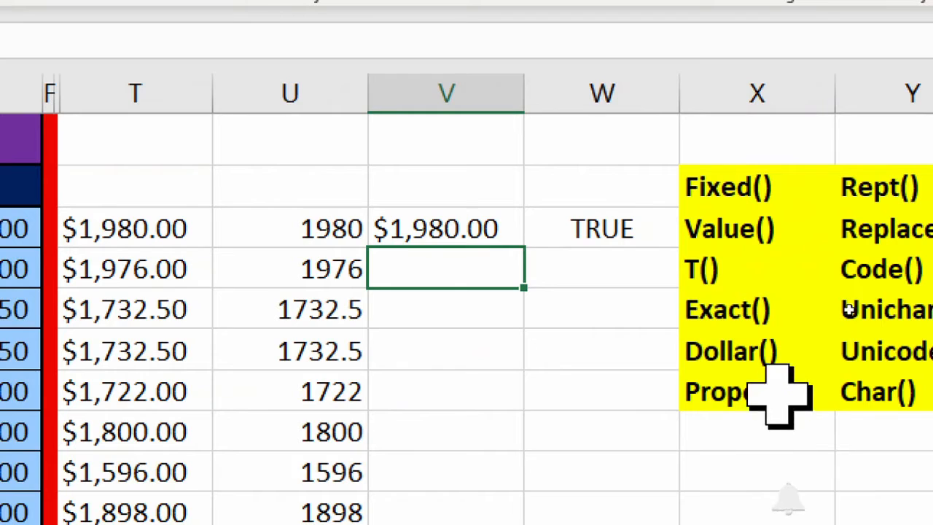
# Clear the text function results from the range T3:W14 beside the salary table
pyautogui.click(748, 393)
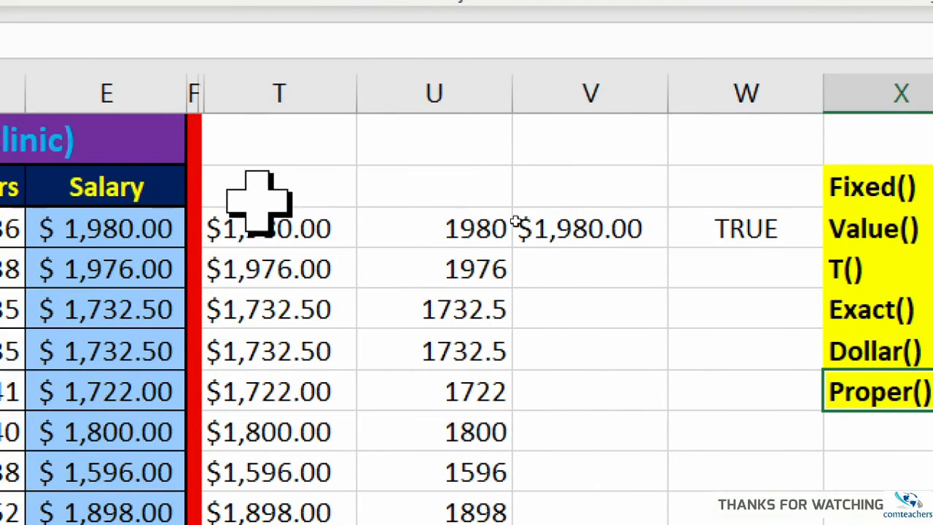
pyautogui.moveTo(260, 218); pyautogui.dragTo(689, 485)
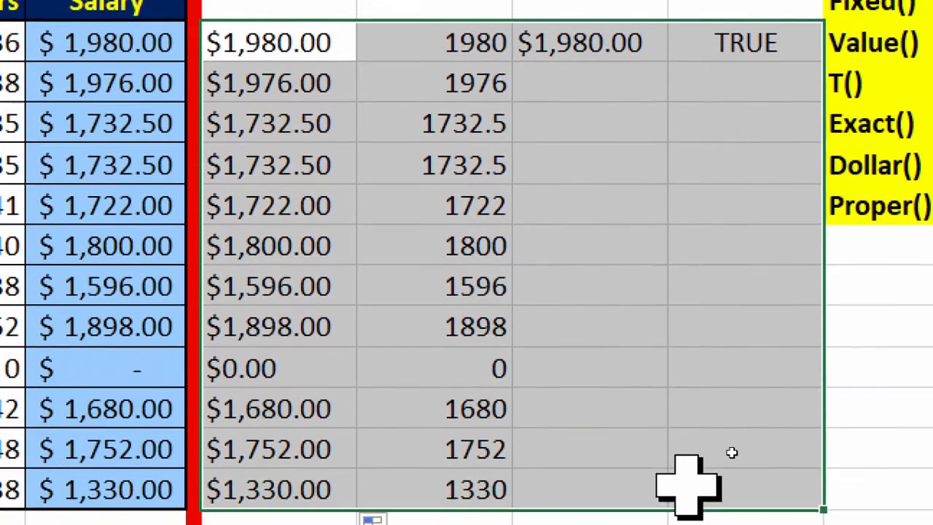
pyautogui.press('Delete')
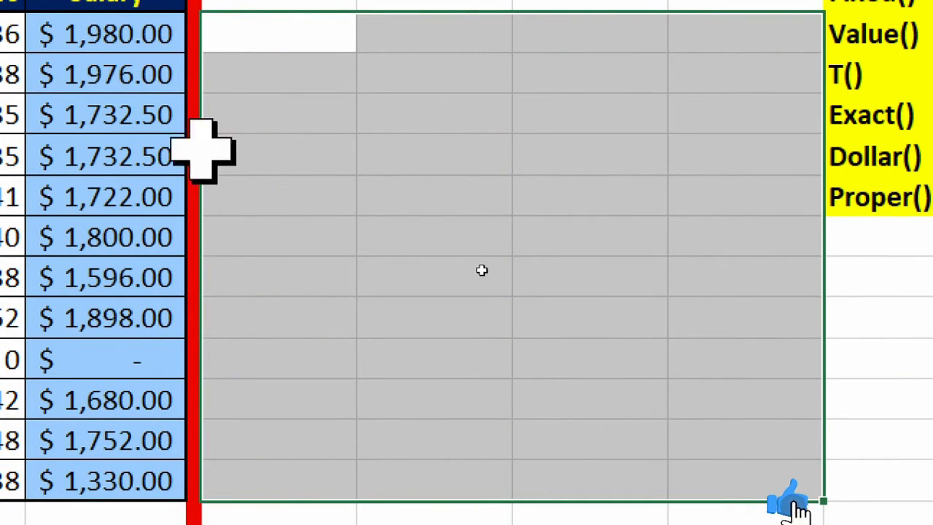
# Enter the formula =PROPER(B3) in cell T3 and fit column T to the resulting name
pyautogui.click(229, 38)
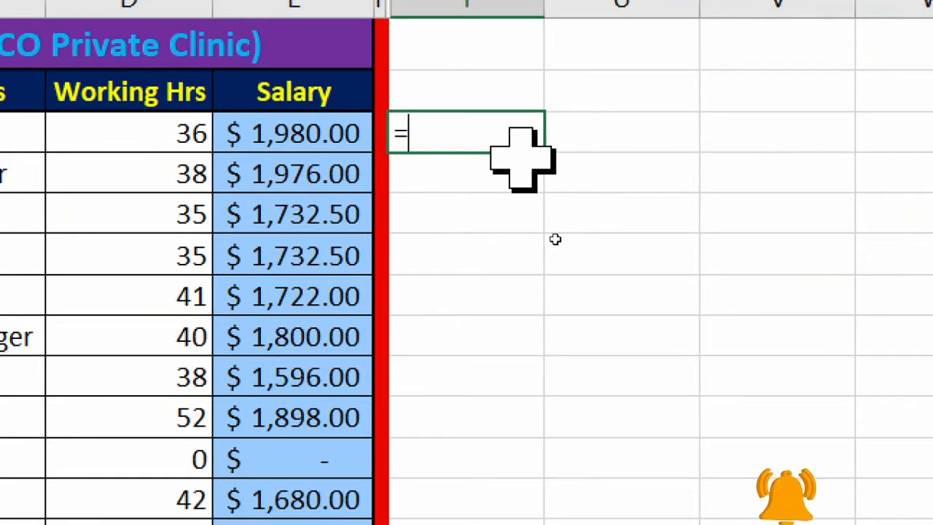
pyautogui.write('p')
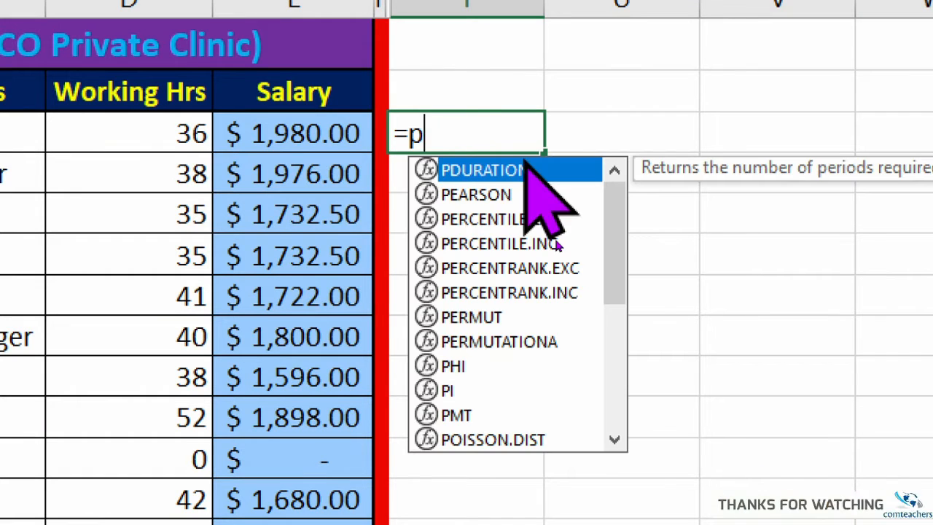
pyautogui.write('ro')
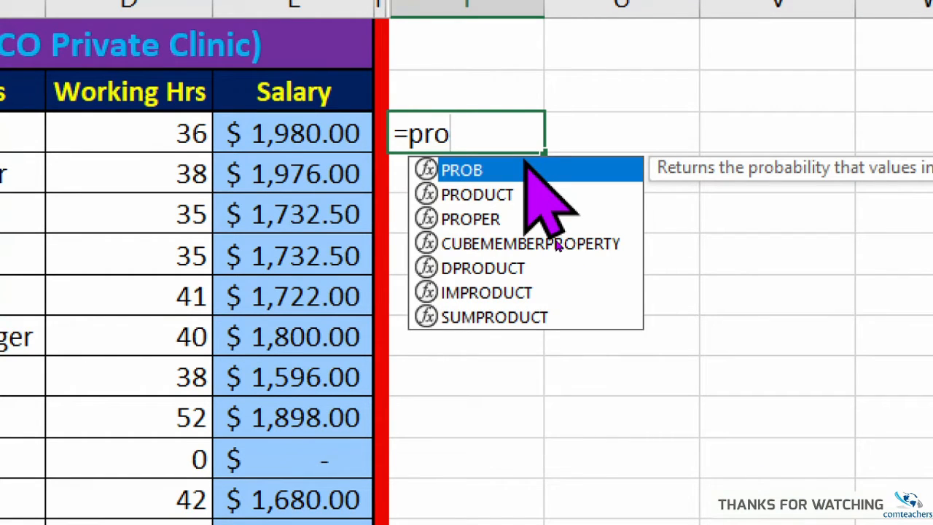
pyautogui.doubleClick(539, 219)
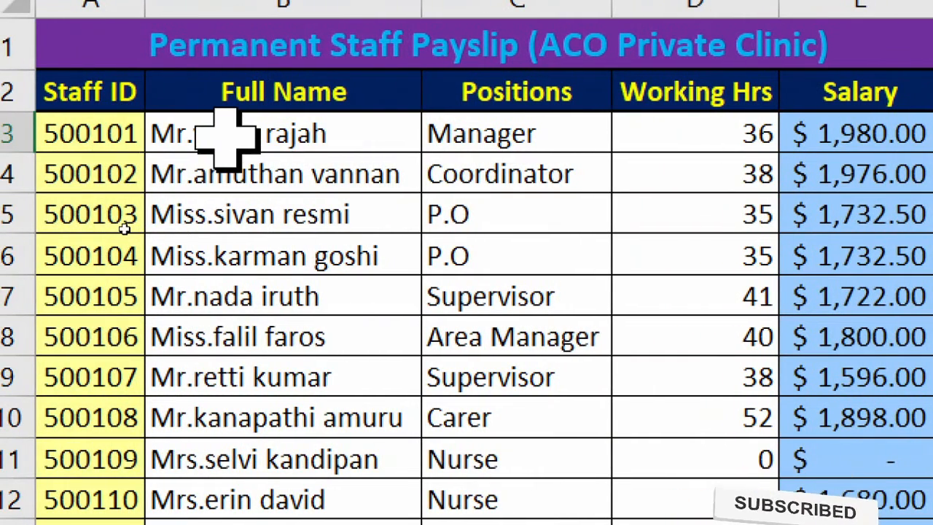
pyautogui.click(227, 140)
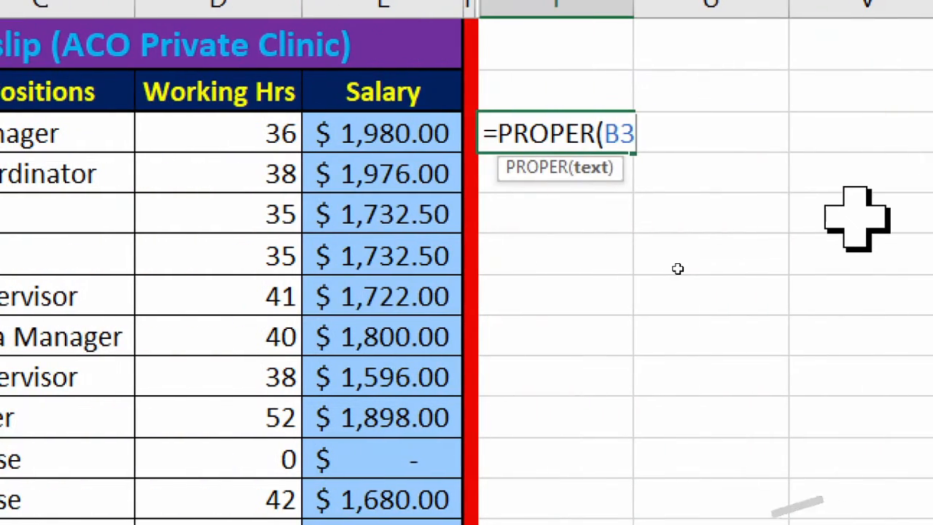
pyautogui.write(')')
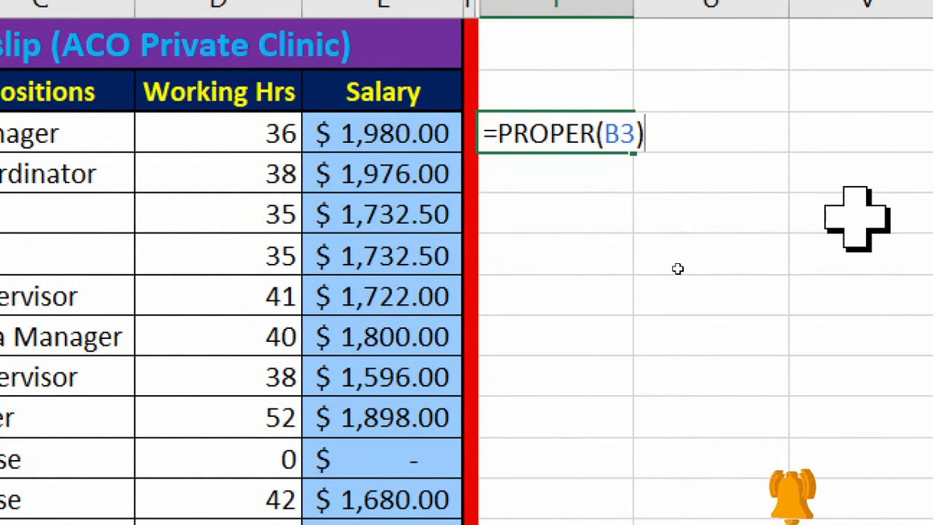
pyautogui.press('Return')
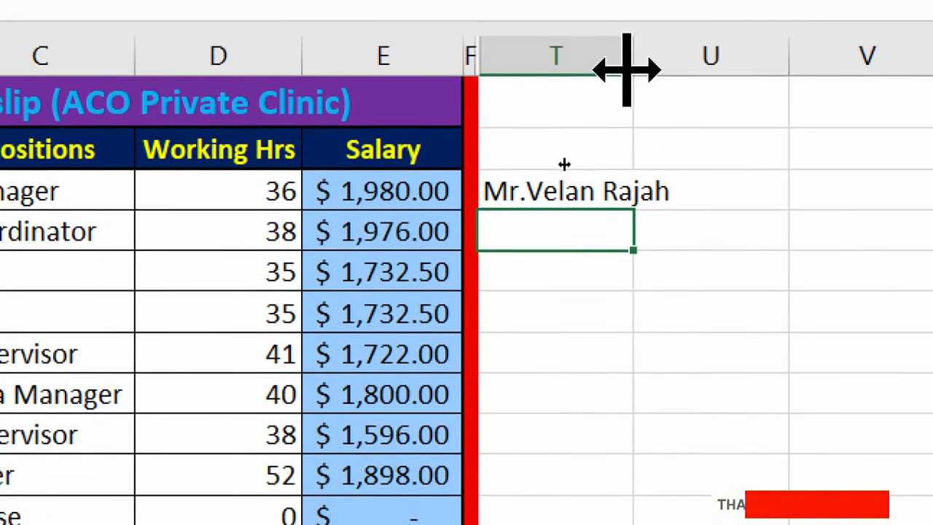
pyautogui.doubleClick(635, 8)
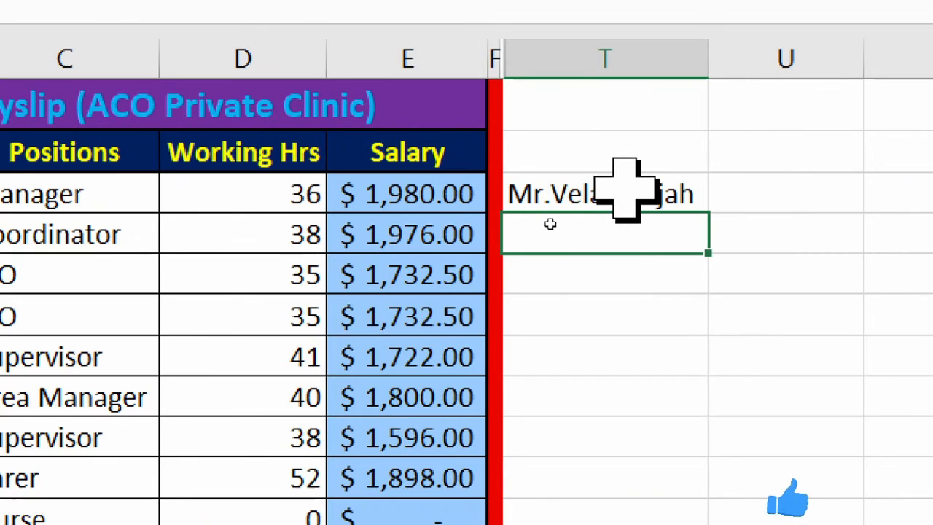
# Fill the PROPER formula from T3 down the staff rows and fit column T to the longest name
pyautogui.press('Up')
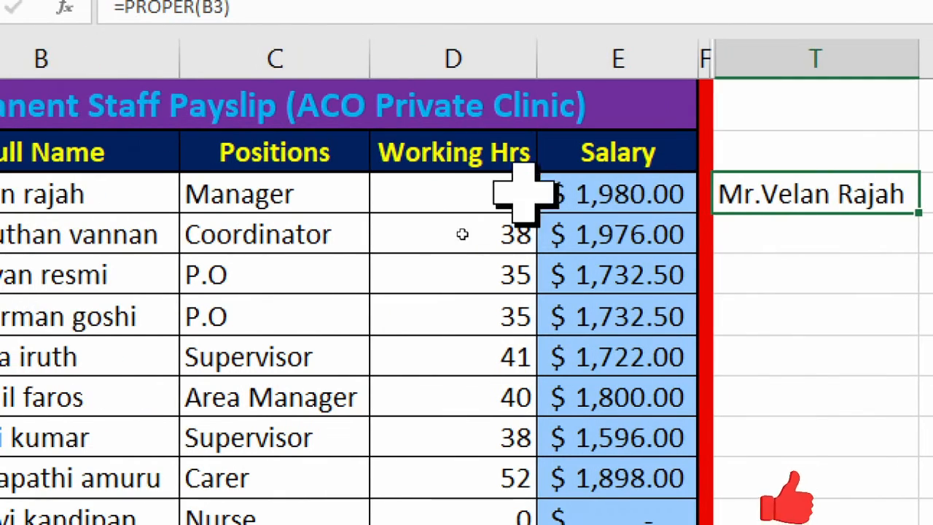
pyautogui.moveTo(919, 213); pyautogui.dragTo(926, 432)
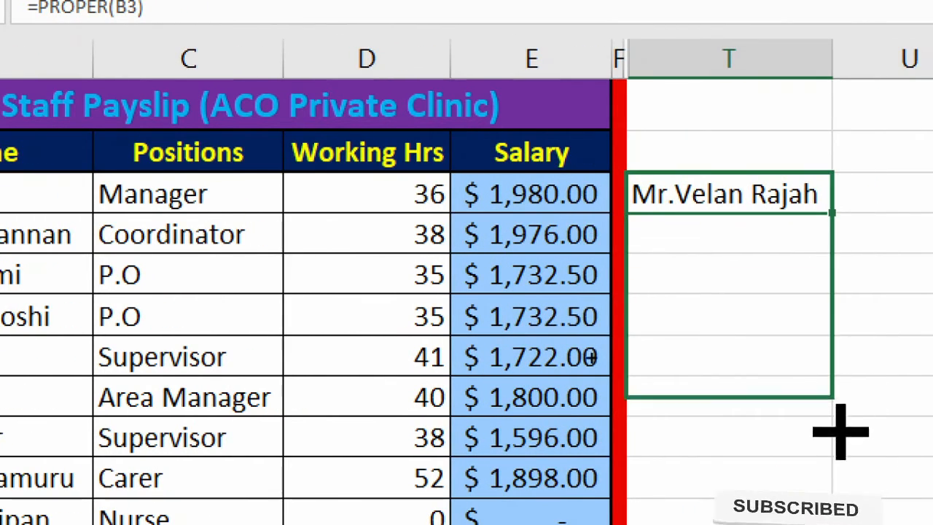
pyautogui.moveTo(841, 432); pyautogui.dragTo(831, 524)
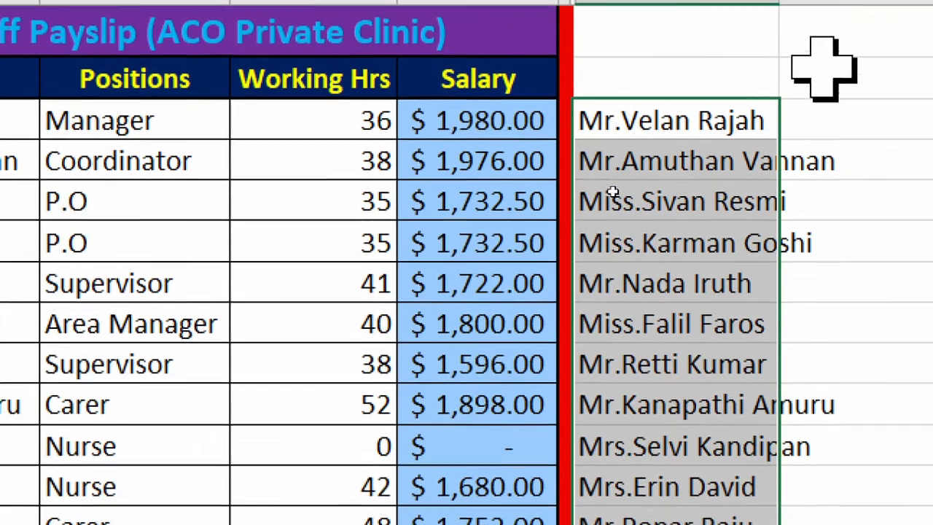
pyautogui.doubleClick(786, 75)
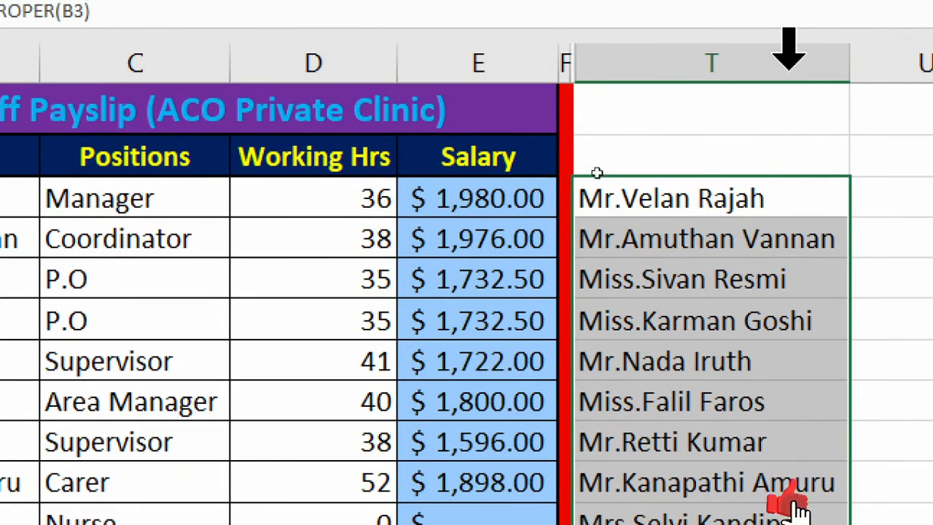
# Narrow column T and enter the formula =REPT("0",9) in cell V3
pyautogui.click(869, 192)
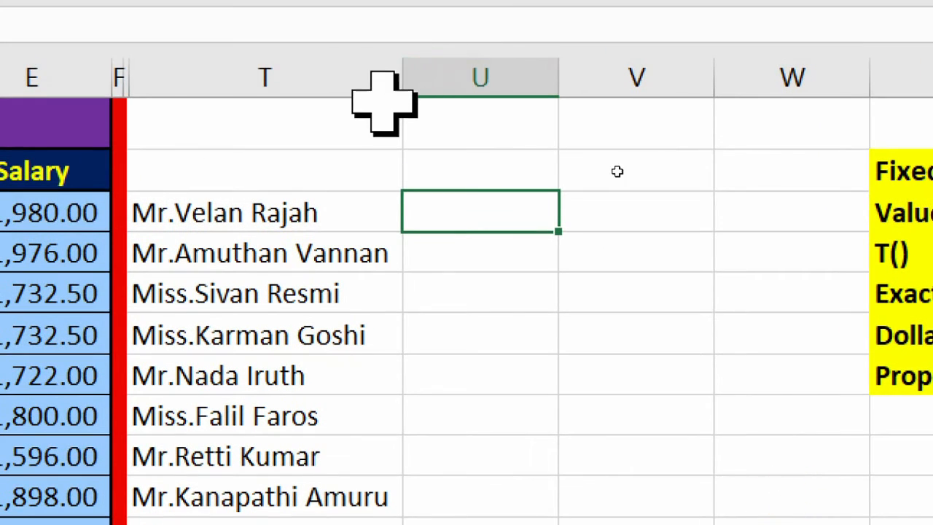
pyautogui.moveTo(401, 80); pyautogui.dragTo(309, 89)
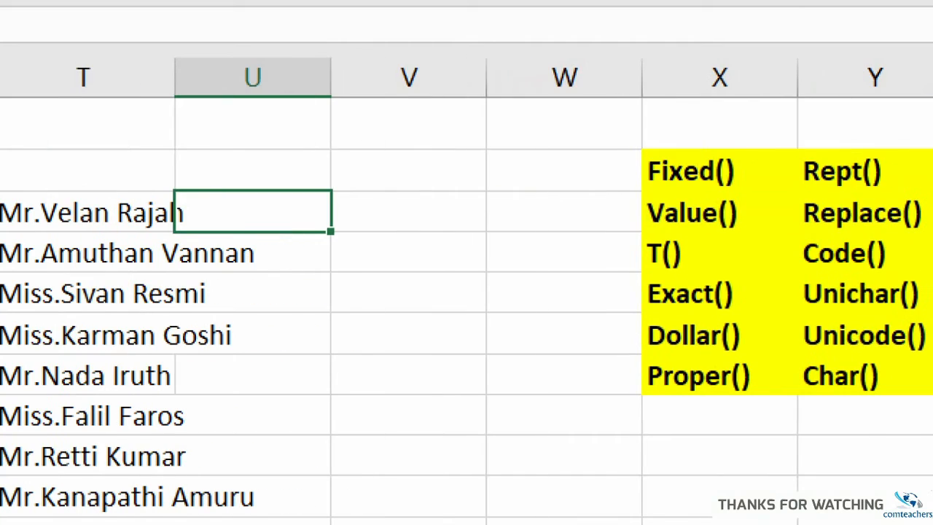
pyautogui.click(371, 213)
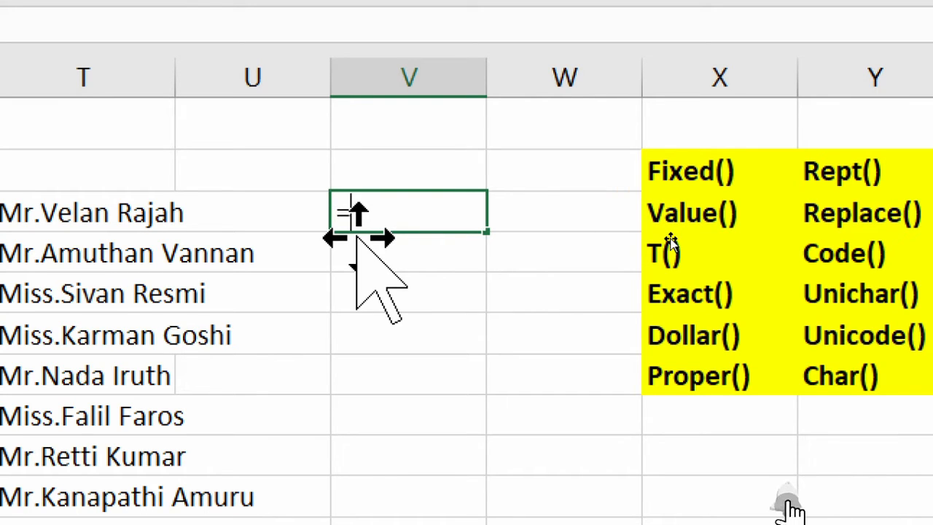
pyautogui.write('re')
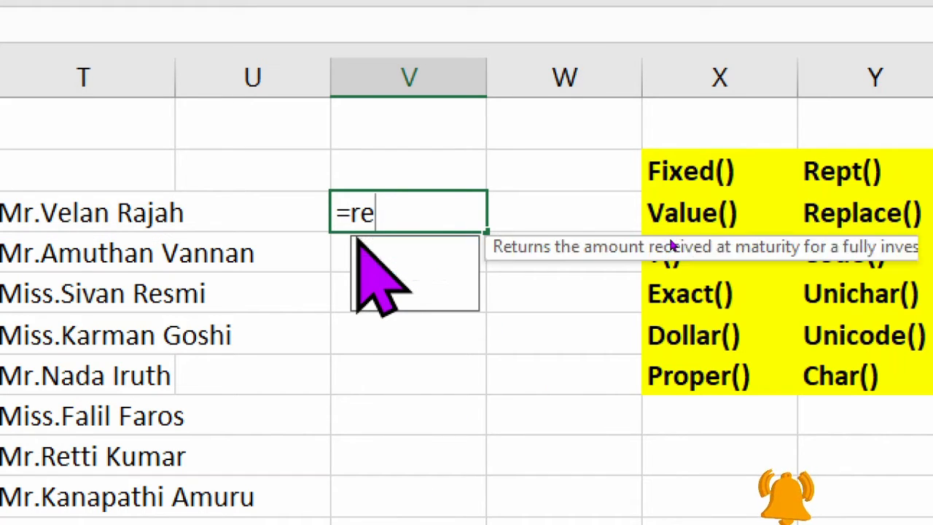
pyautogui.write('p')
pyautogui.doubleClick(412, 276)
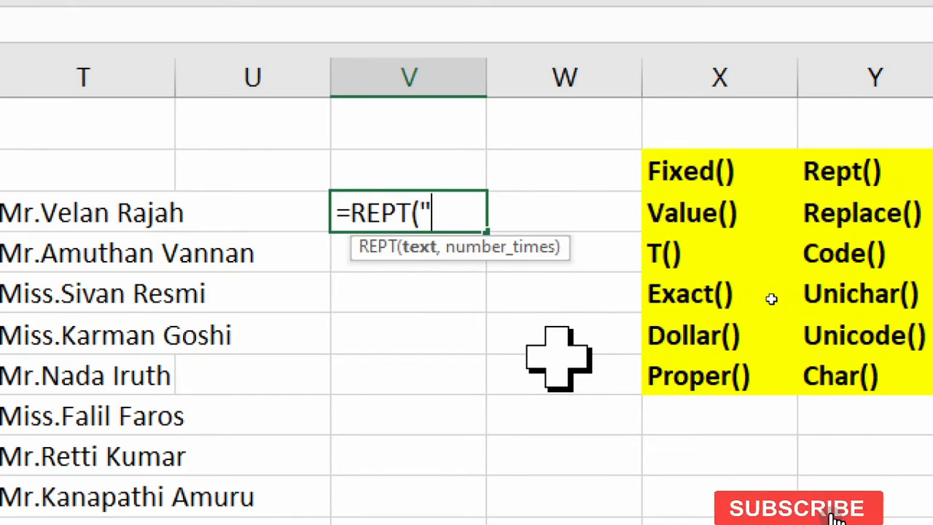
pyautogui.write('0",9')
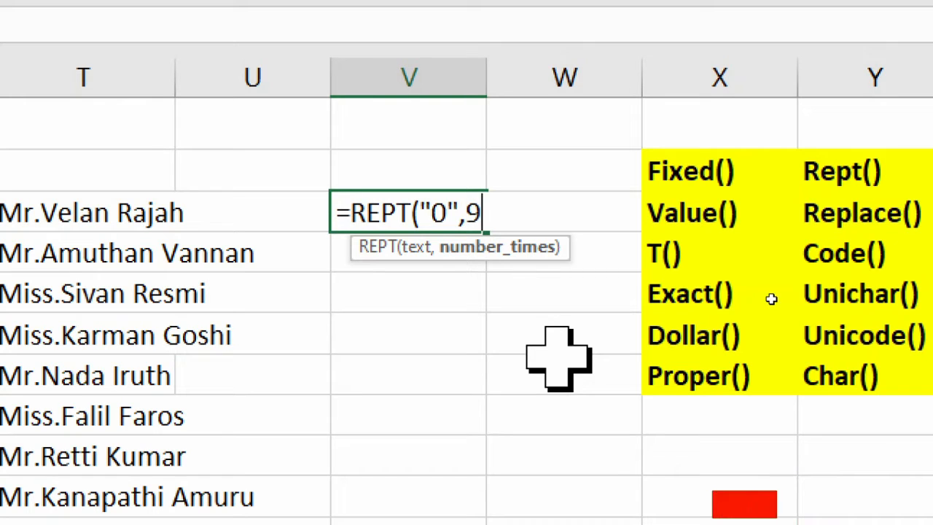
pyautogui.write(')')
pyautogui.press('Return')
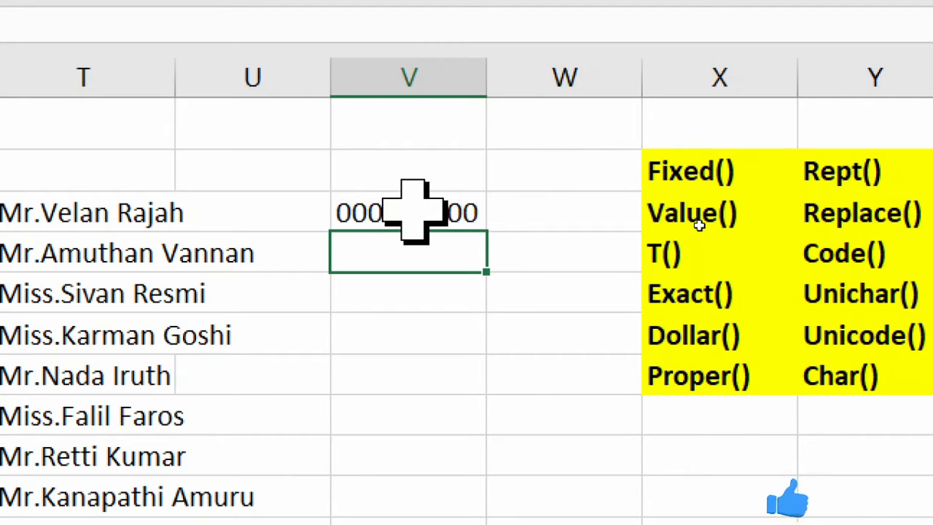
# Enter a REPLACE formula in cell V4 on T4, with start number 12, six characters and the respelled surname as new text
pyautogui.click(873, 221)
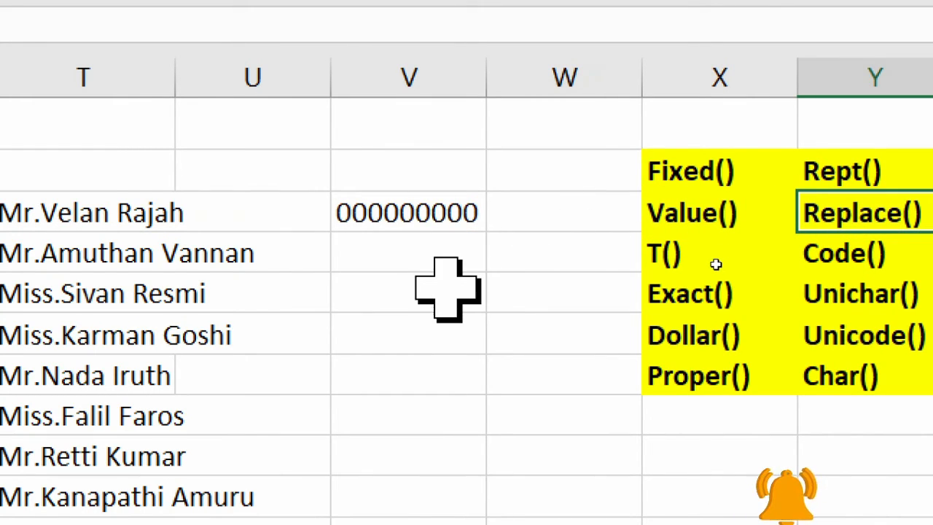
pyautogui.click(418, 260)
pyautogui.hscroll(-3, 117, 261)
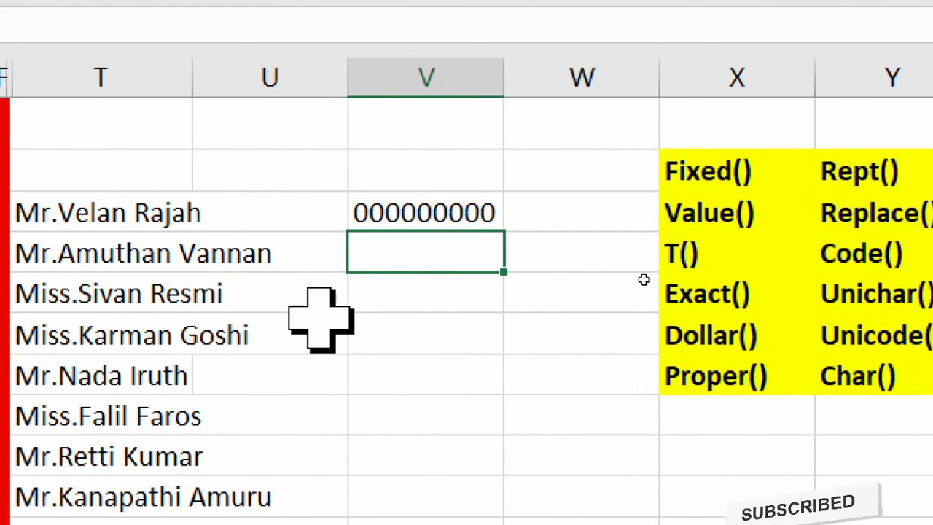
pyautogui.write('=re')
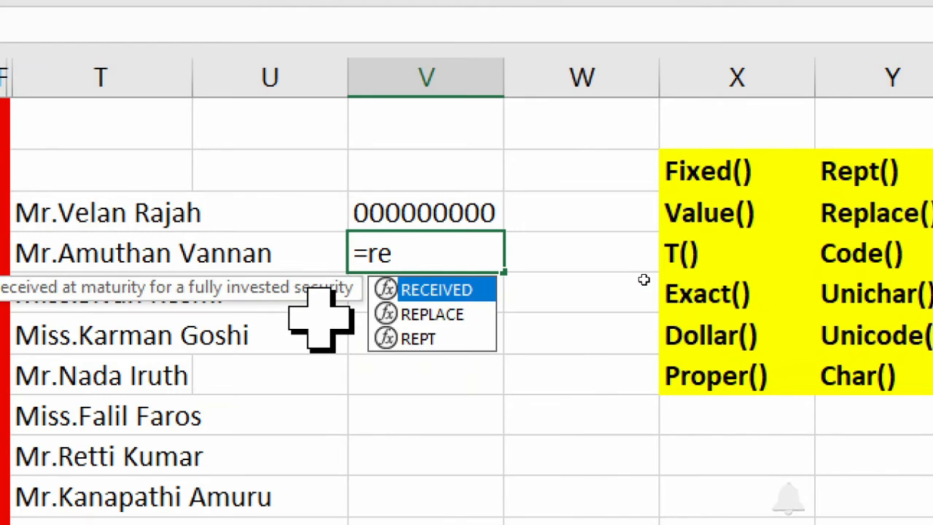
pyautogui.write('pl')
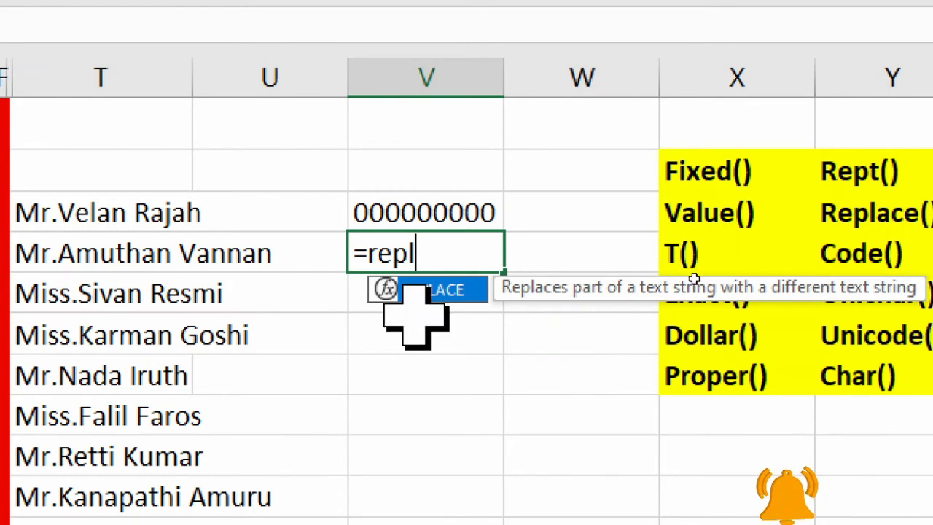
pyautogui.doubleClick(452, 290)
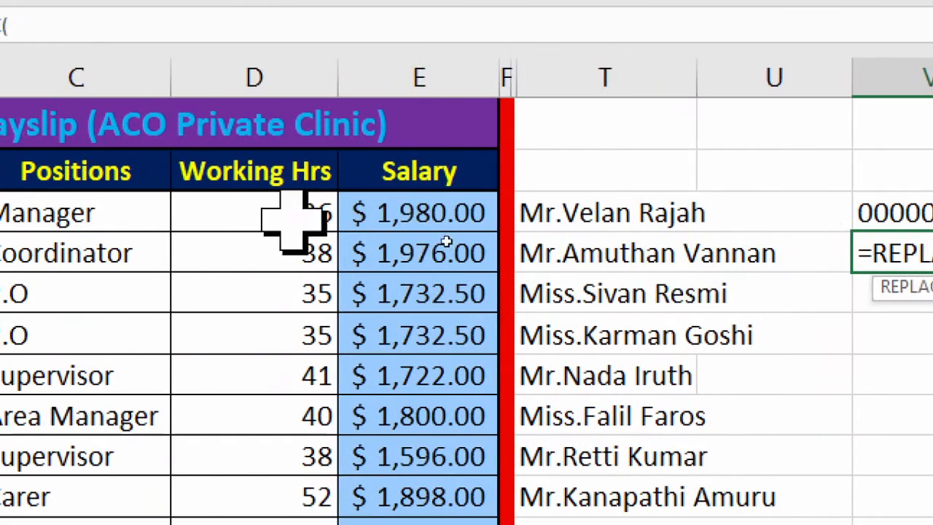
pyautogui.click(594, 251)
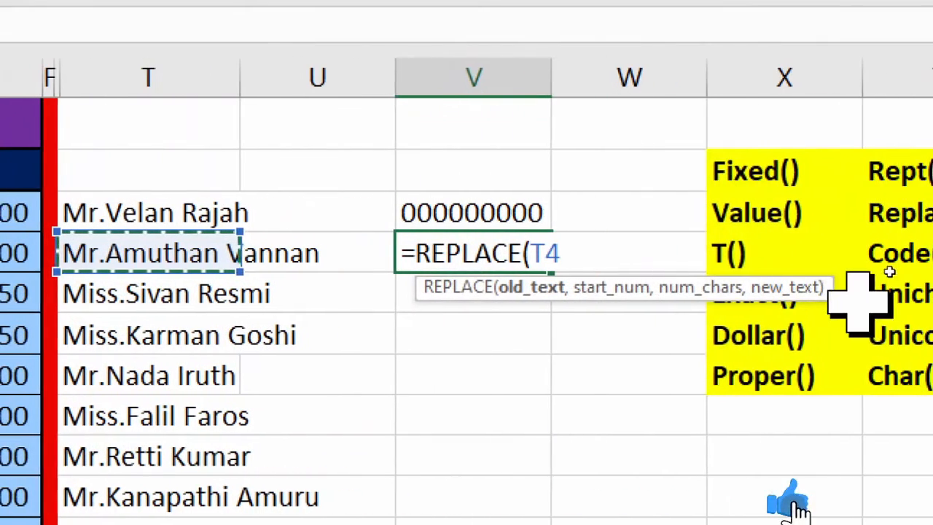
pyautogui.write(',')
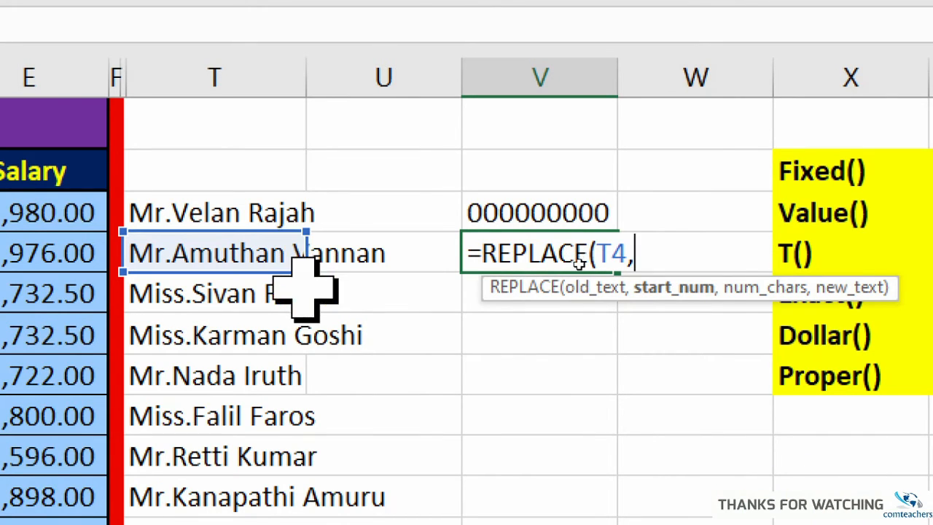
pyautogui.write('1')
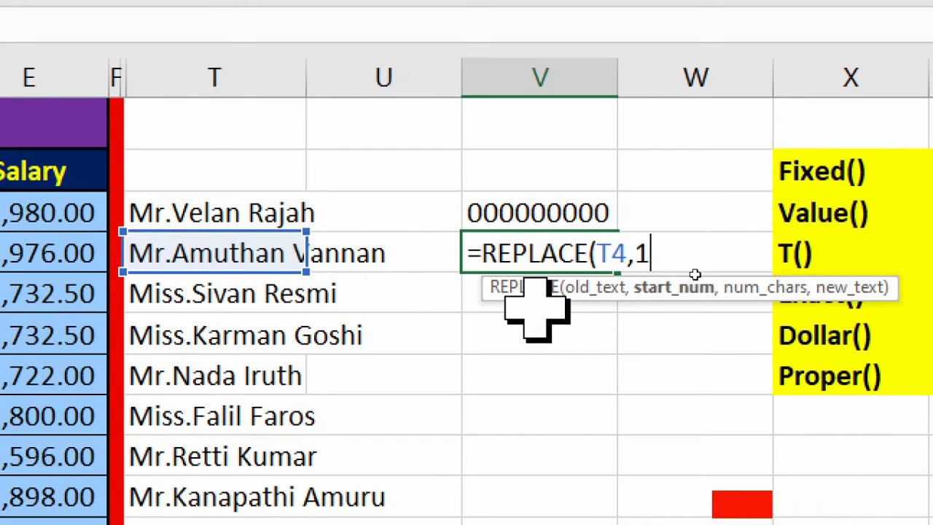
pyautogui.write('2,')
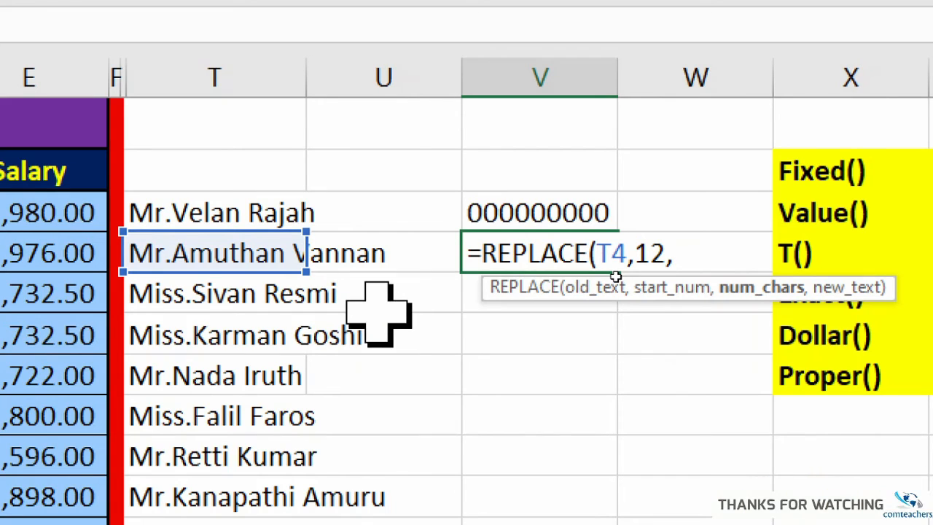
pyautogui.write(',')
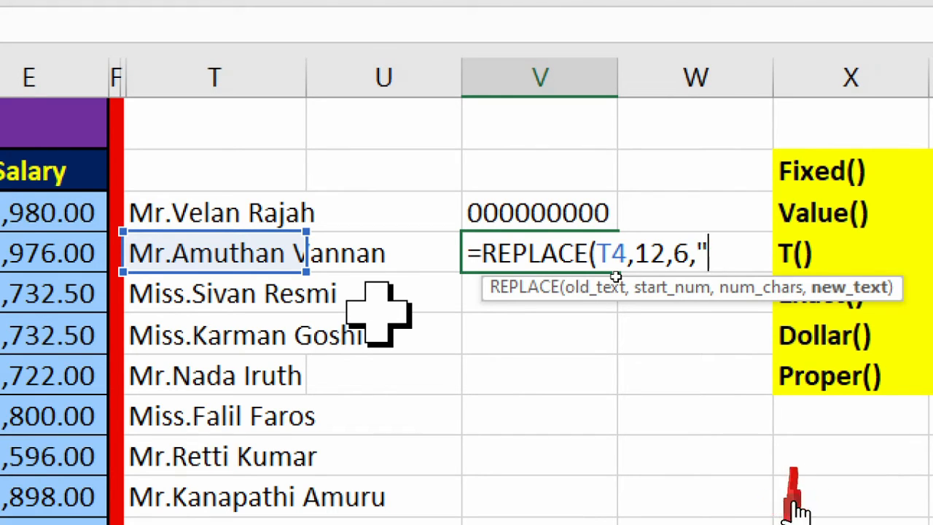
pyautogui.write('"Vaanan')
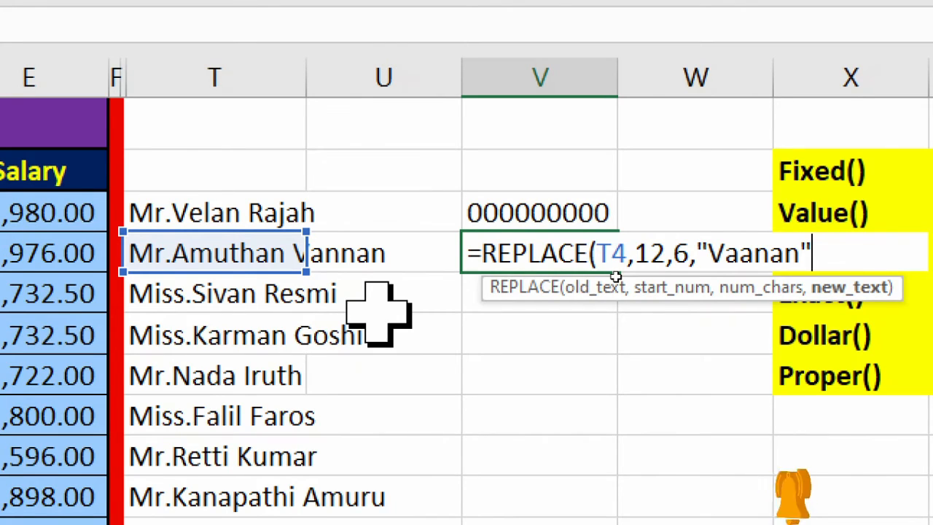
pyautogui.press('Return')
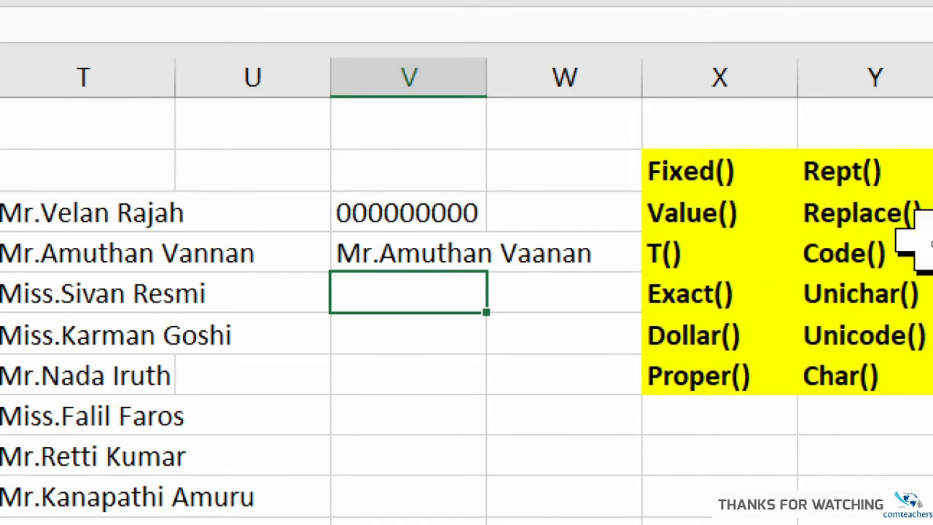
# Enter the formula =CODE("A") in cell V5, under the REPLACE result
pyautogui.click(844, 248)
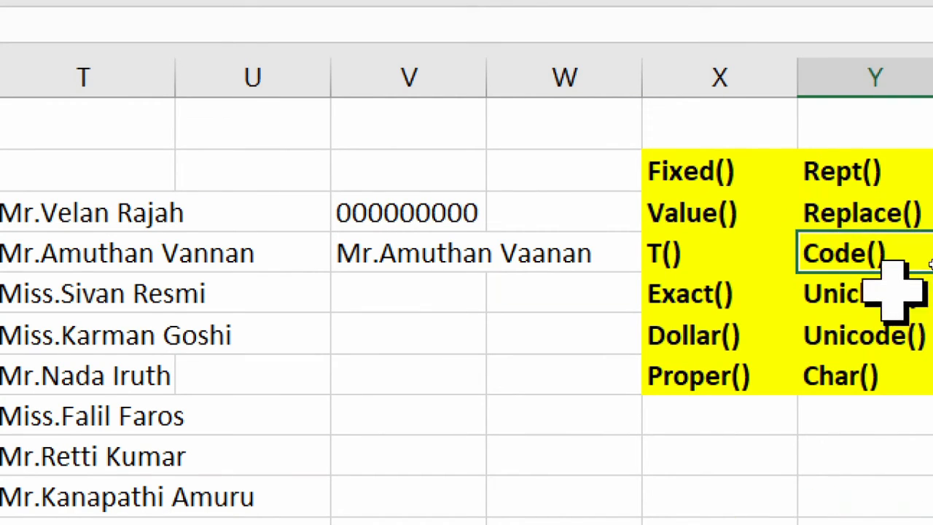
pyautogui.click(849, 336)
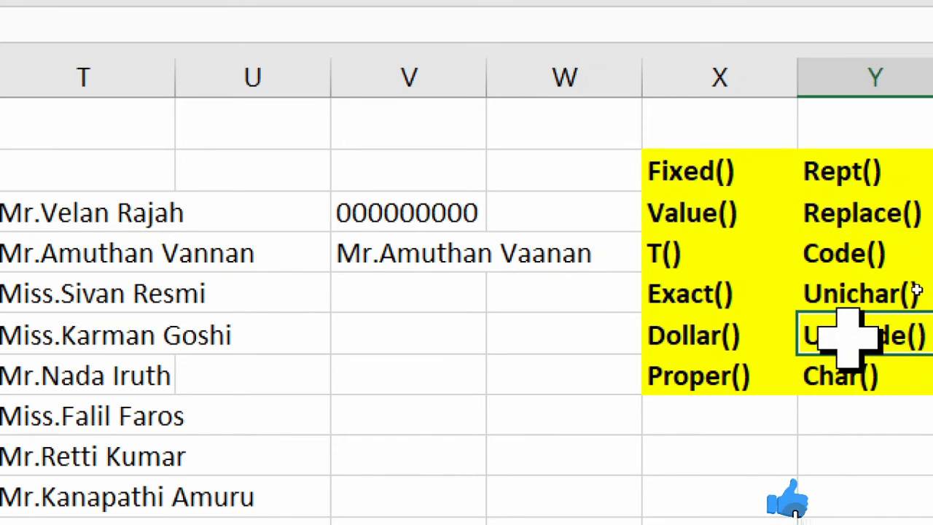
pyautogui.click(832, 255)
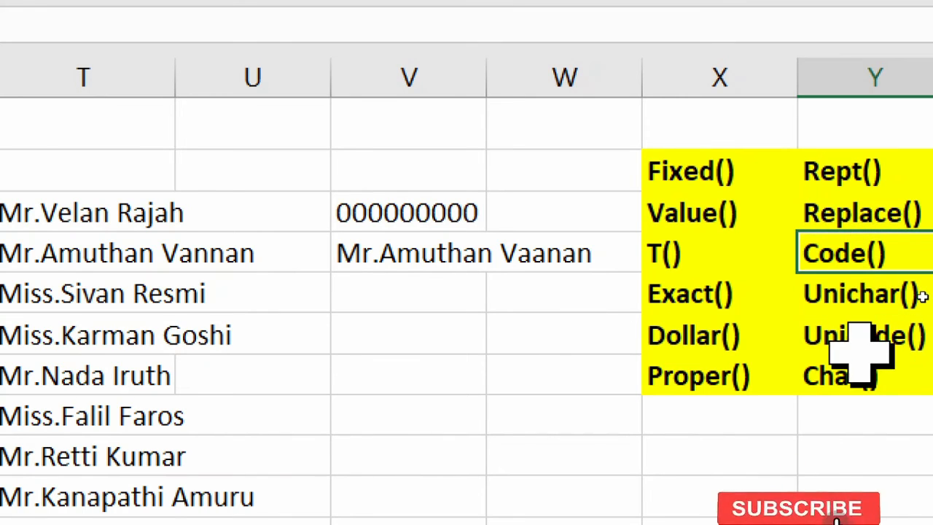
pyautogui.click(862, 339)
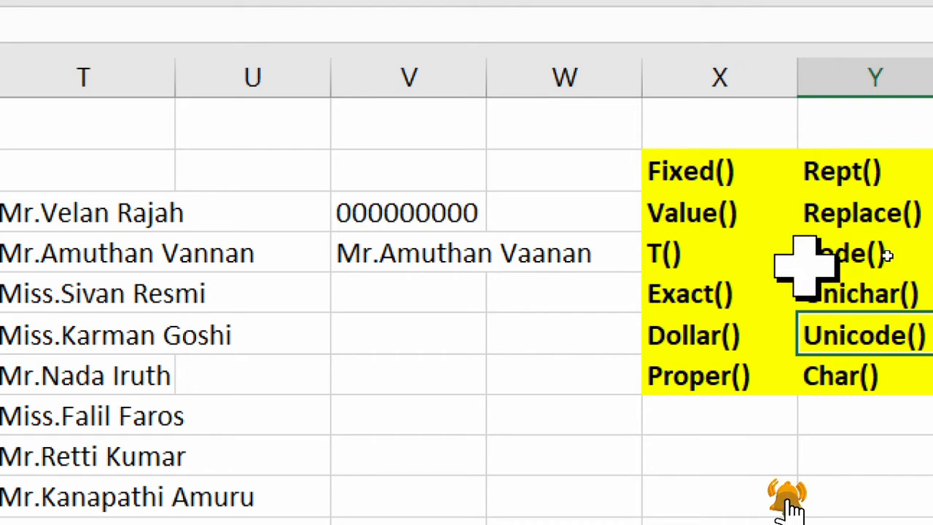
pyautogui.click(387, 296)
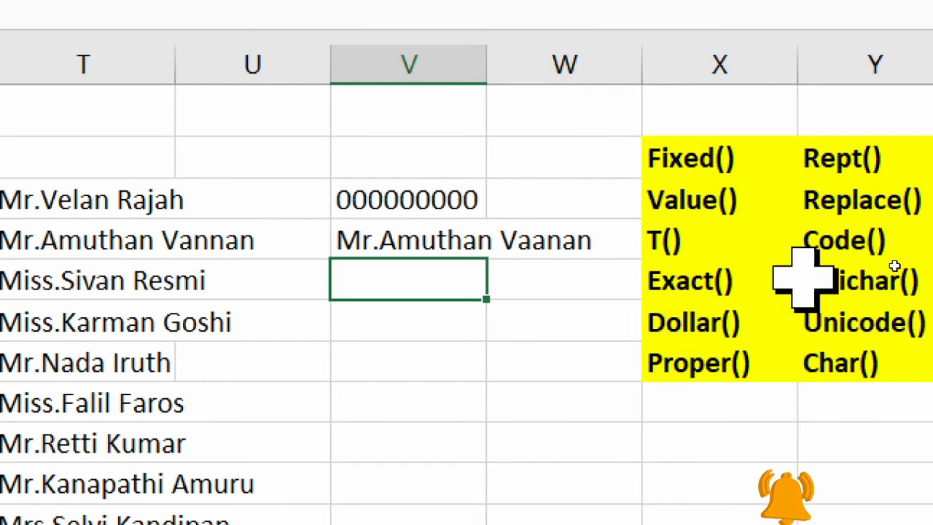
pyautogui.write('=v')
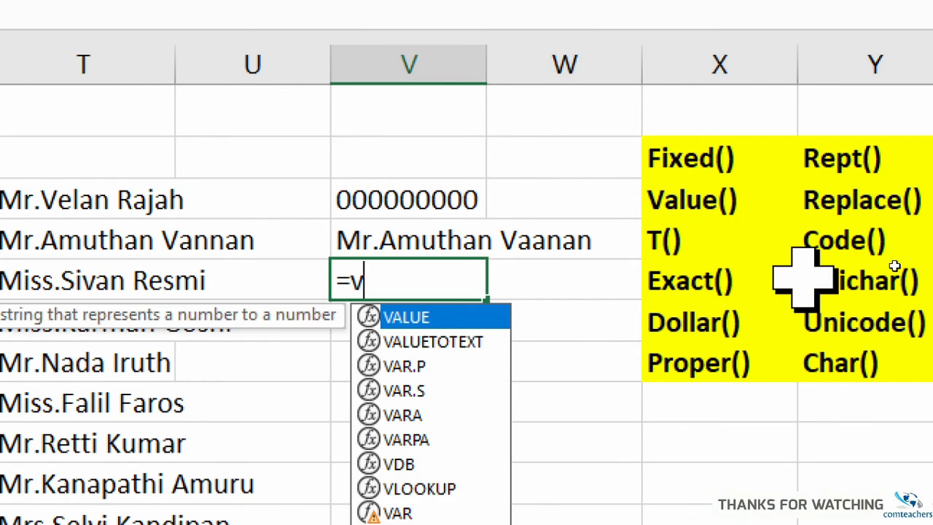
pyautogui.press('BackSpace')
pyautogui.write('code')
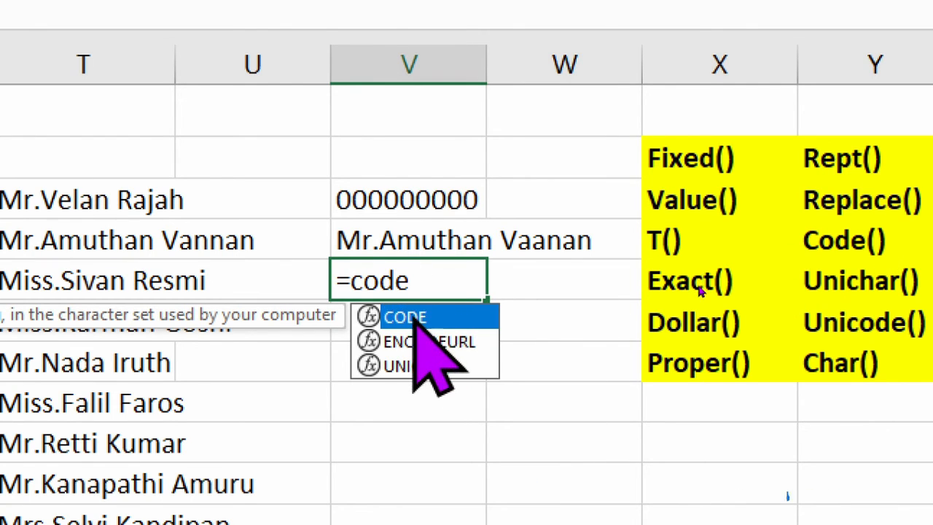
pyautogui.doubleClick(416, 317)
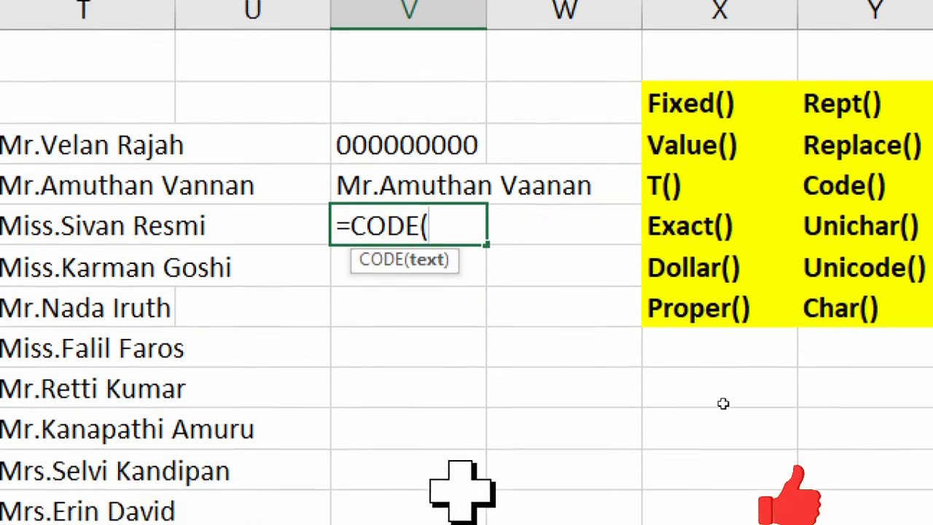
pyautogui.write('"')
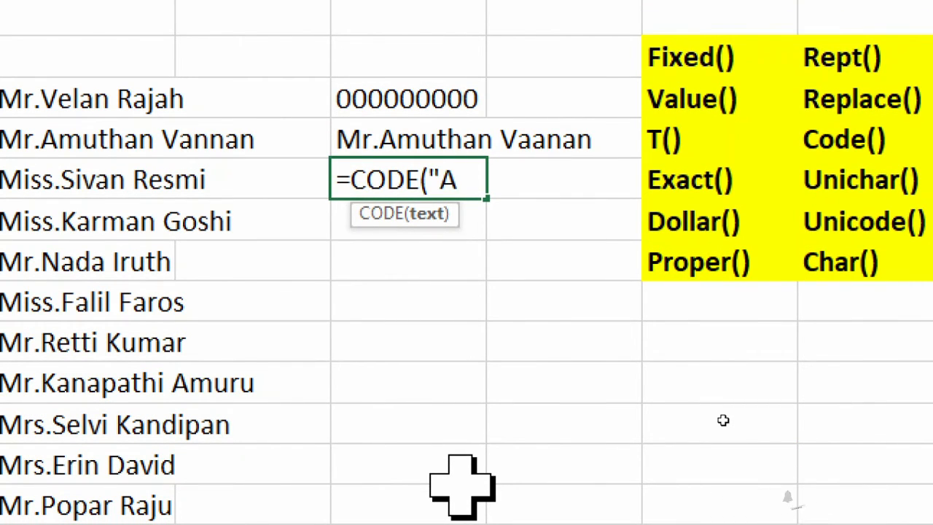
pyautogui.write('A")')
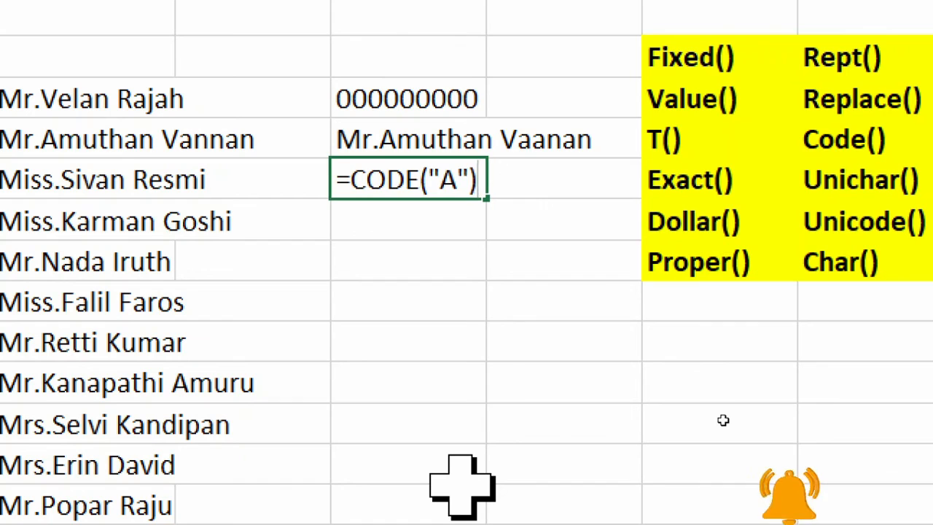
pyautogui.press('Return')
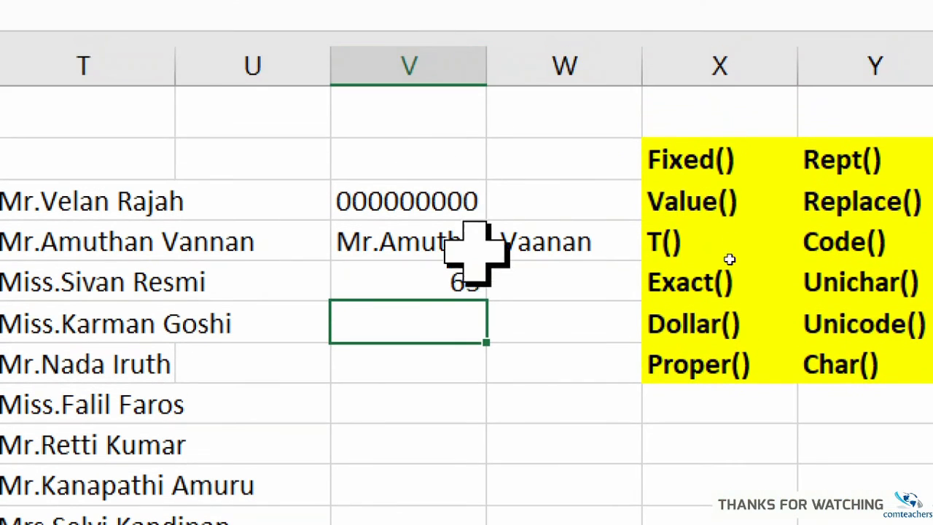
pyautogui.click(459, 288)
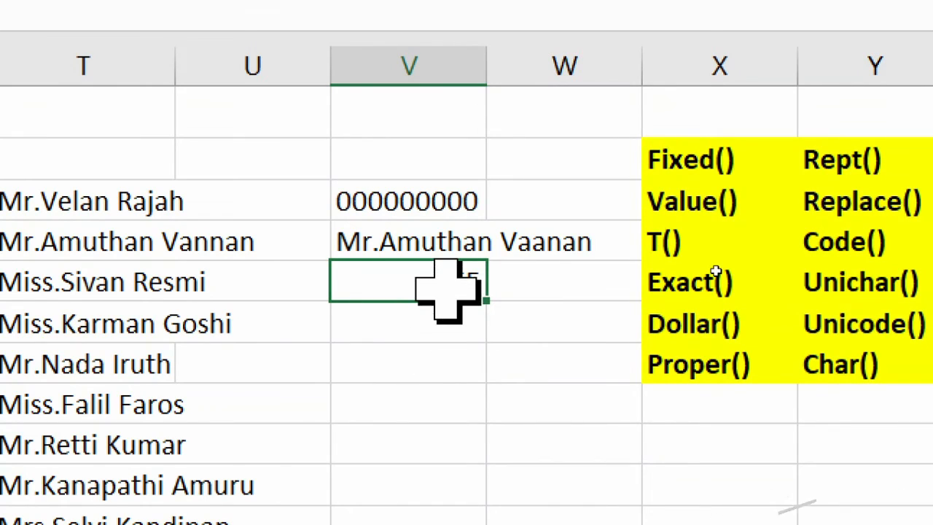
pyautogui.click(882, 325)
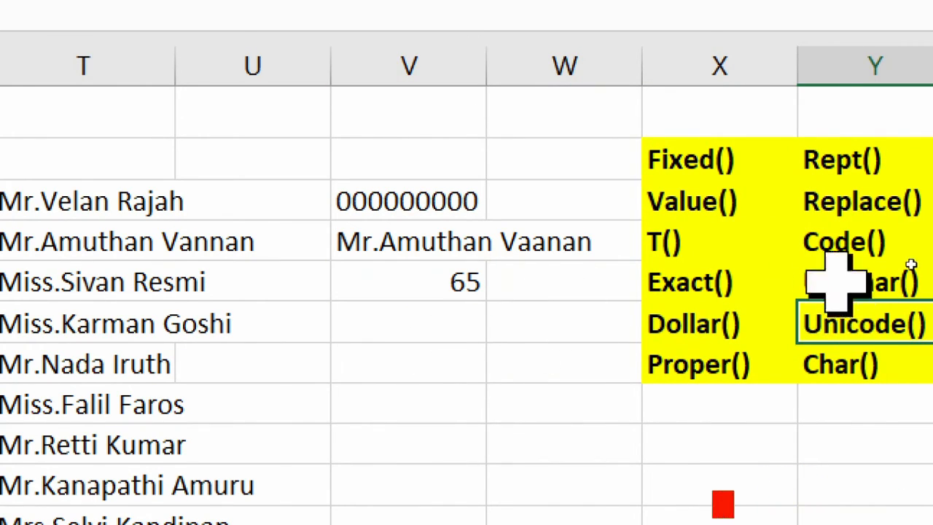
pyautogui.click(839, 240)
pyautogui.click(846, 315)
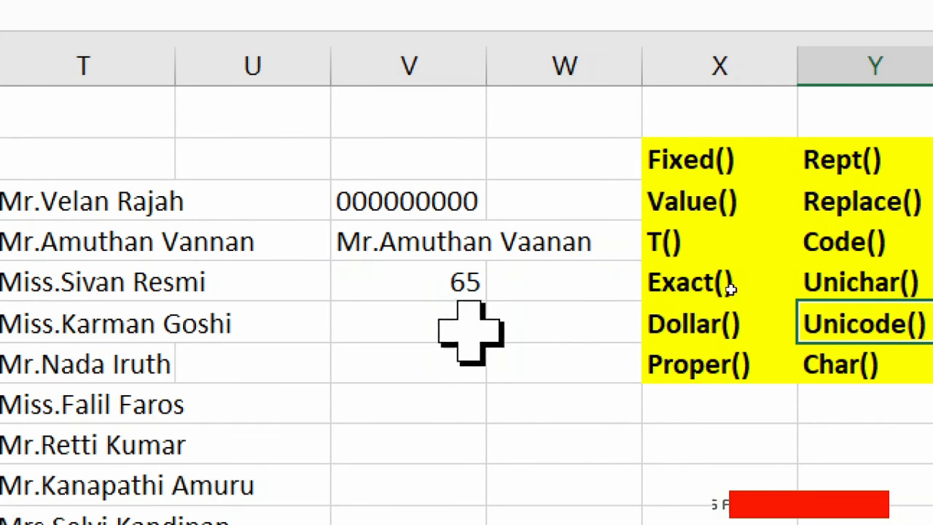
# Enter the formula =UNICODE("A") in cell V6, directly below the CODE result
pyautogui.click(418, 325)
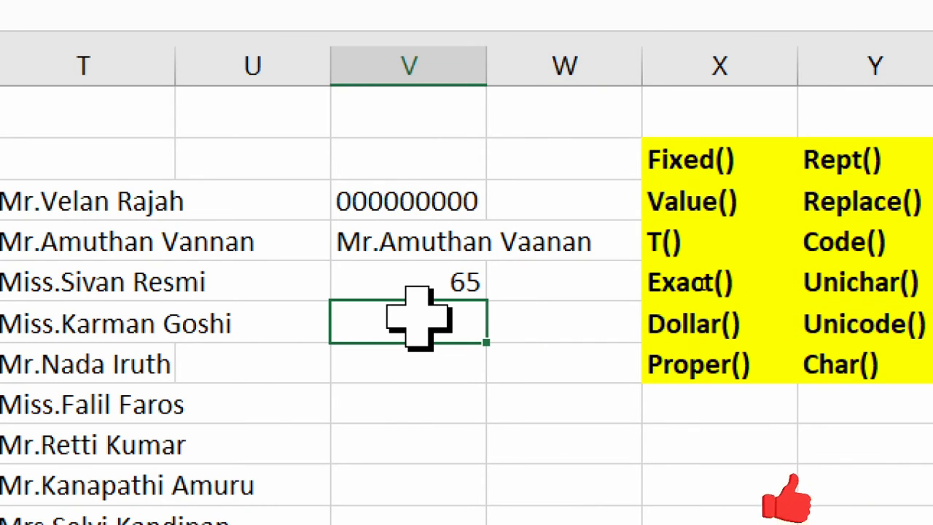
pyautogui.write('=un')
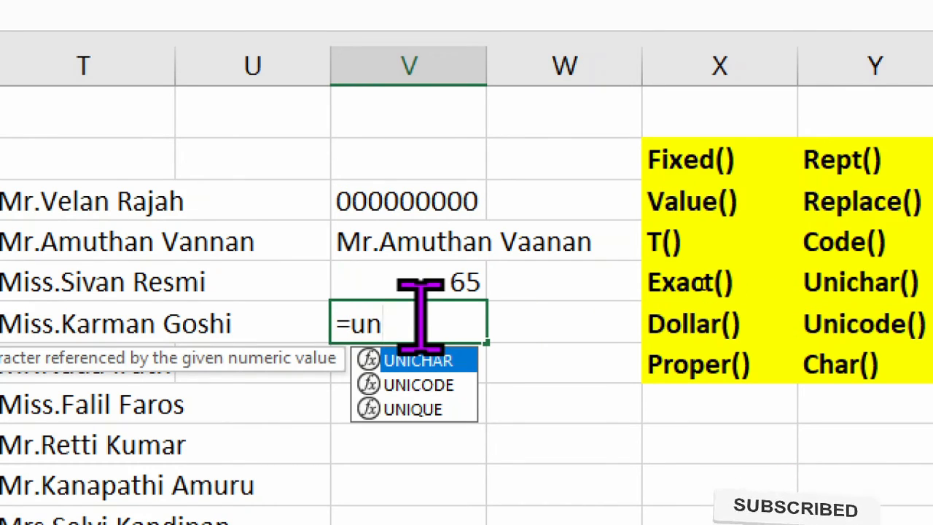
pyautogui.doubleClick(430, 384)
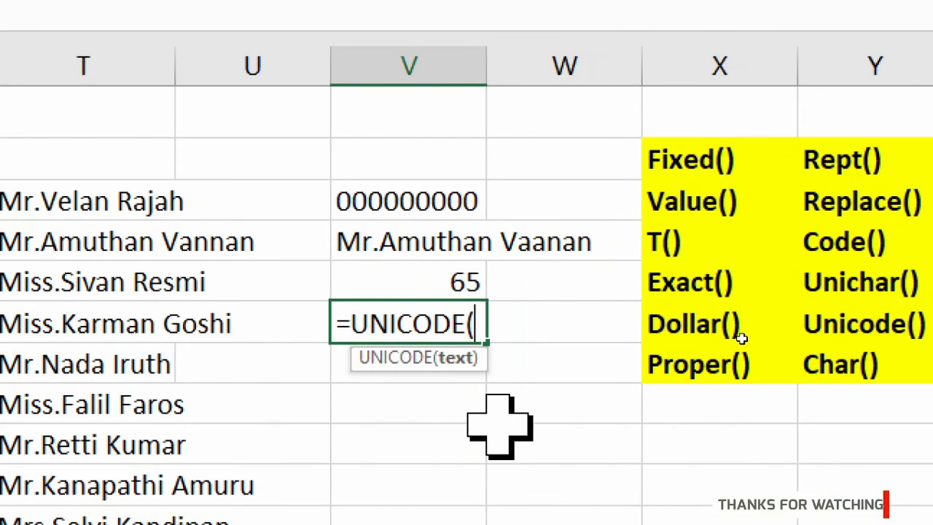
pyautogui.write(':A')
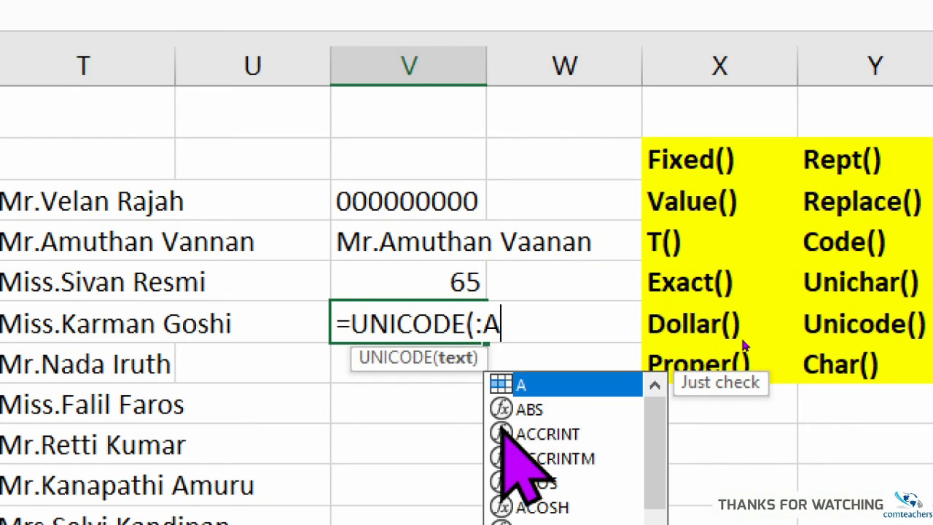
pyautogui.write('"')
pyautogui.press('BackSpace')
pyautogui.press('BackSpace')
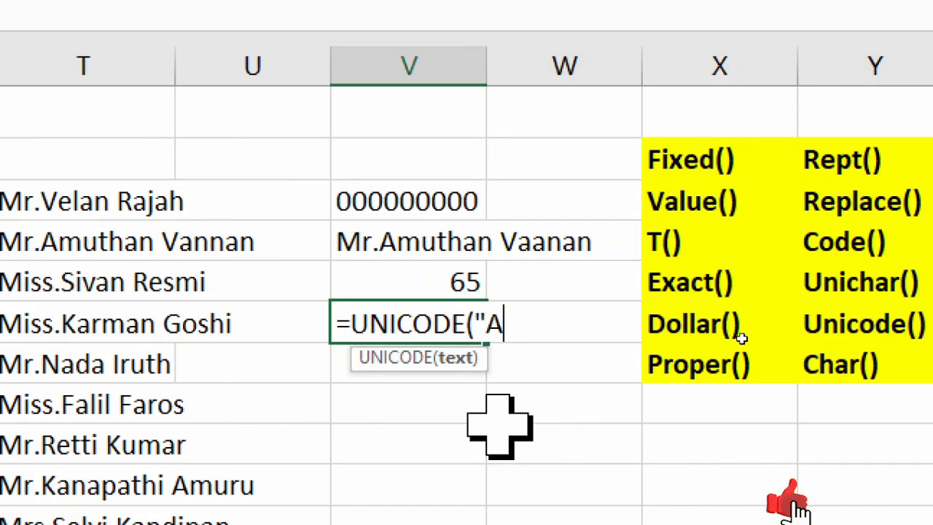
pyautogui.write('")')
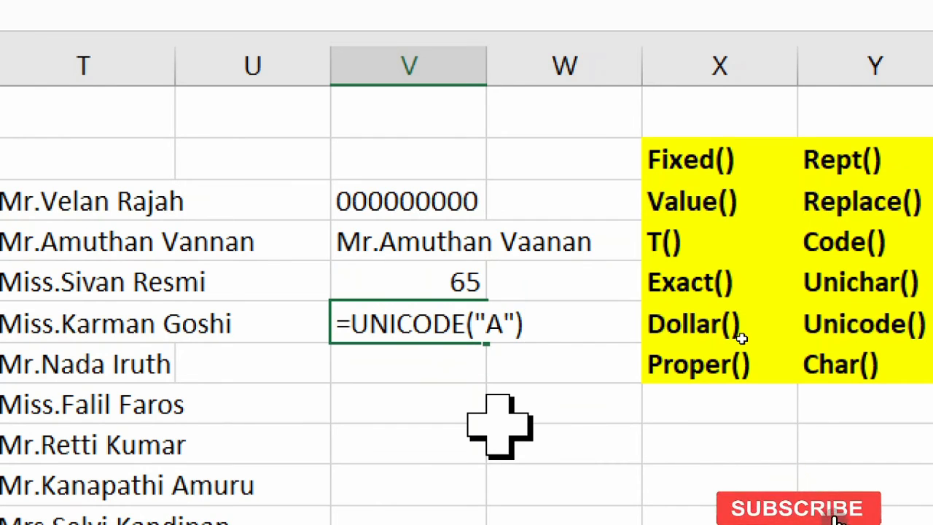
pyautogui.press('Return')
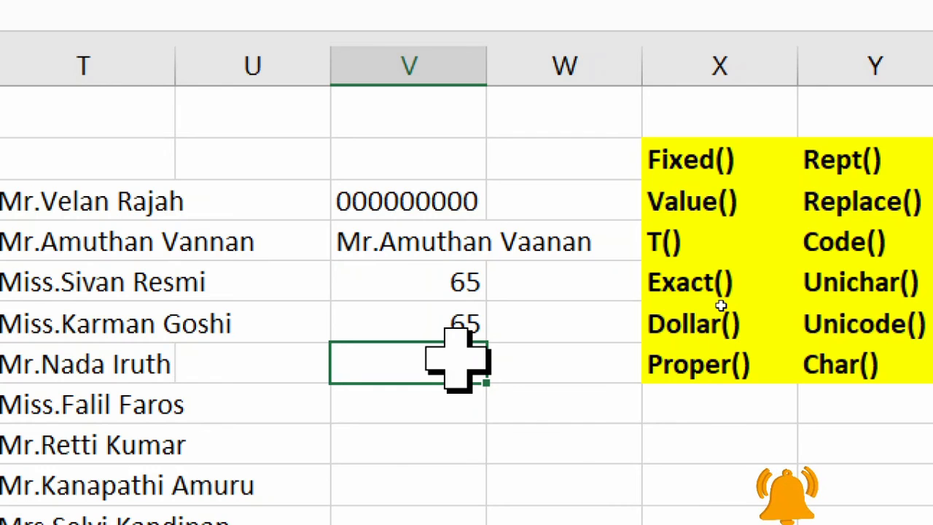
# Enter the formula =CHAR(65) in cell V7, below the UNICODE result
pyautogui.write('char')
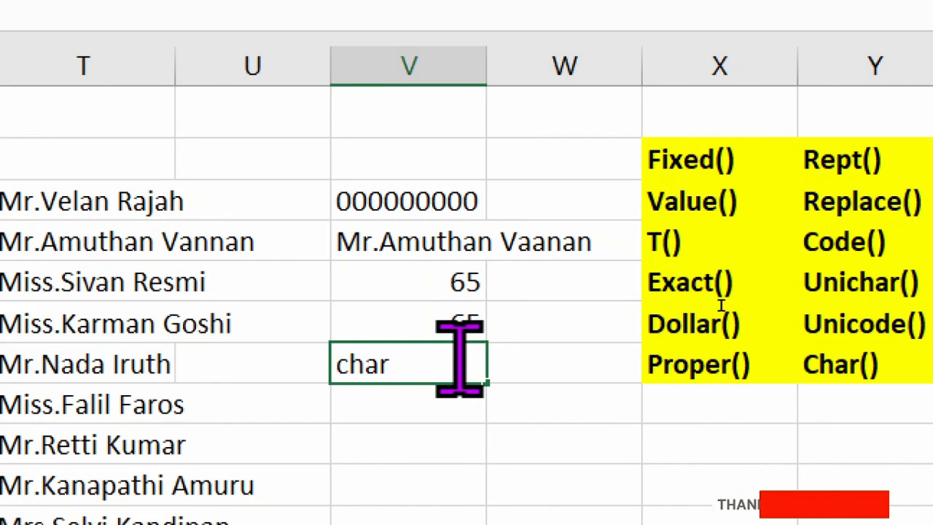
pyautogui.press('BackSpace')
pyautogui.press('BackSpace')
pyautogui.press('BackSpace')
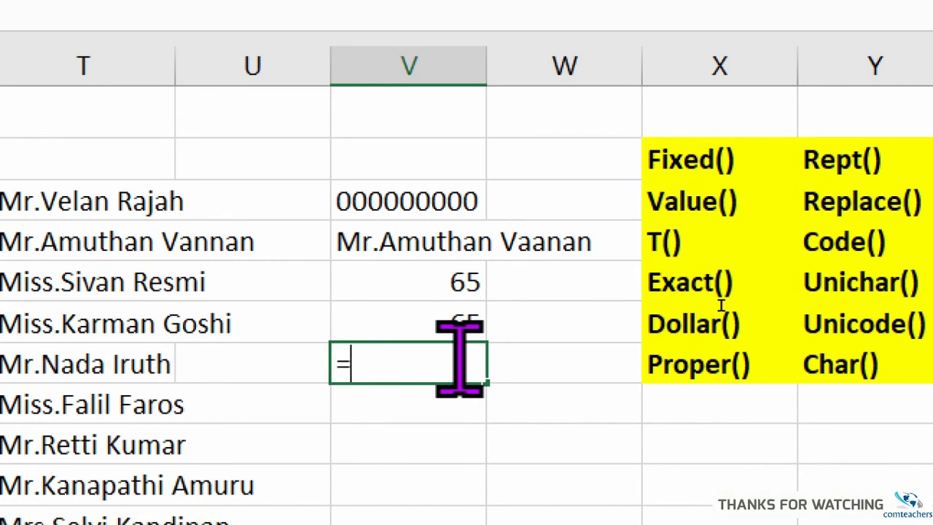
pyautogui.write('char')
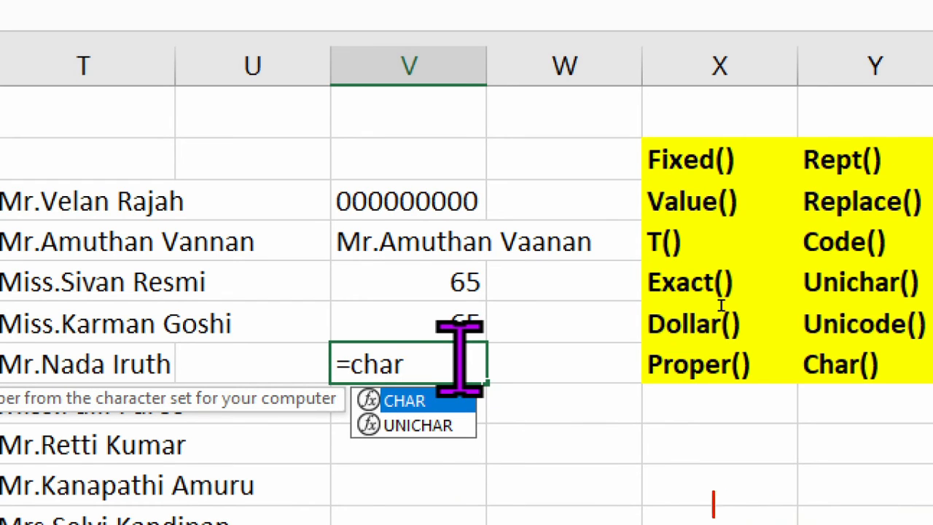
pyautogui.doubleClick(437, 401)
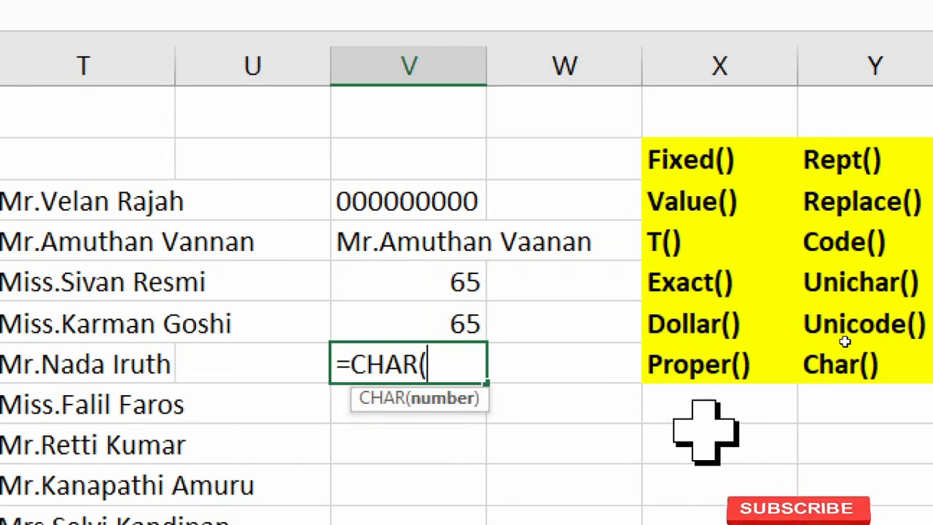
pyautogui.write('65')
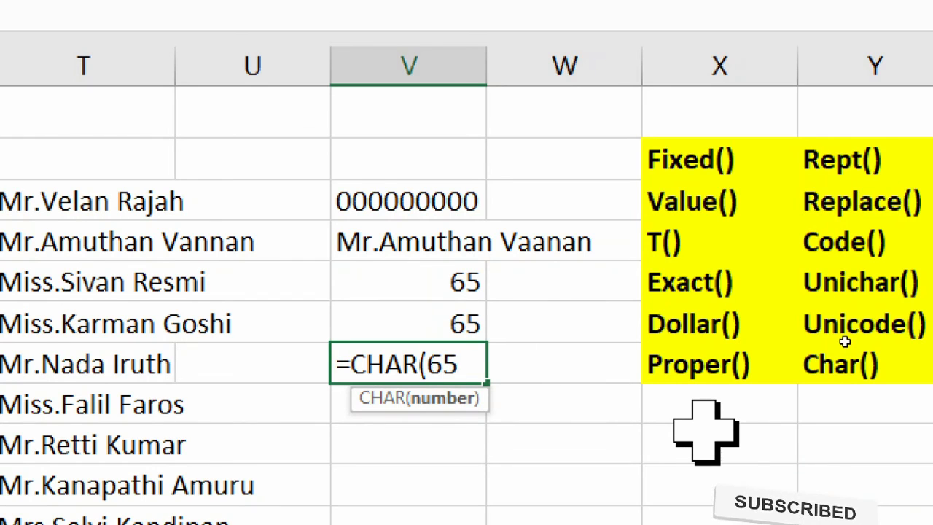
pyautogui.write('"')
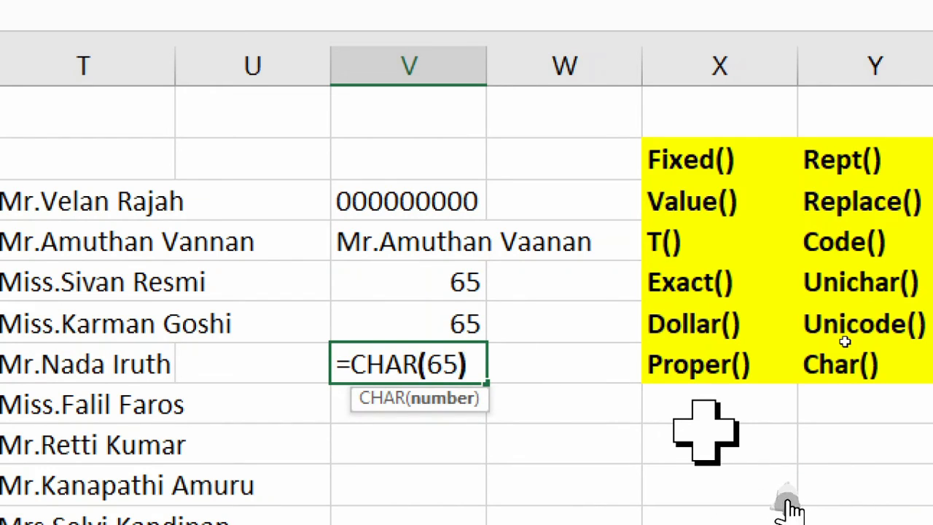
pyautogui.press('Return')
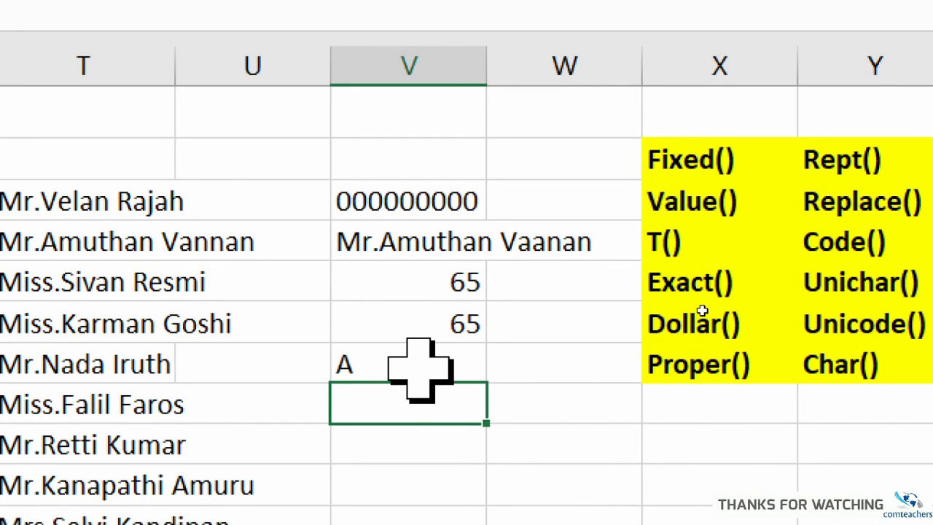
# Enter the formula =UNICHAR(65) in cell V8, below the CHAR result
pyautogui.write('uni')
pyautogui.press('BackSpace')
pyautogui.press('BackSpace')
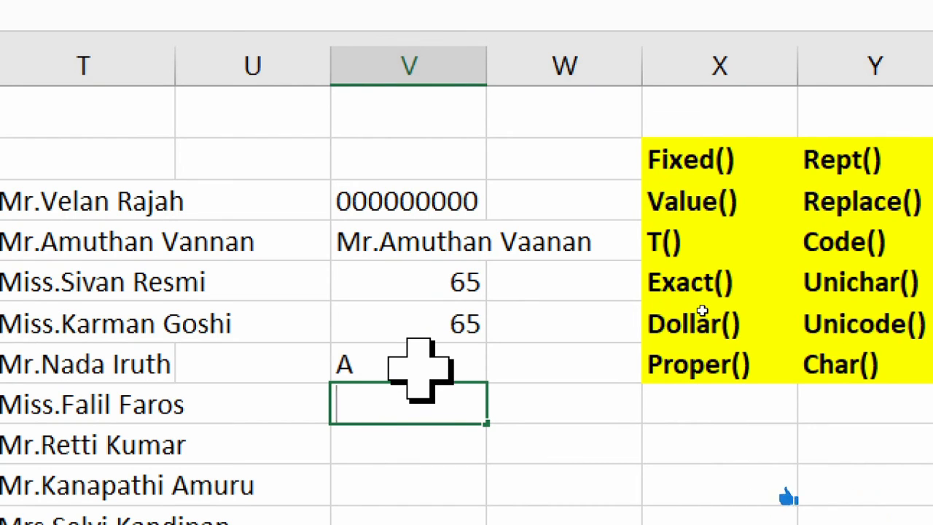
pyautogui.write('uni')
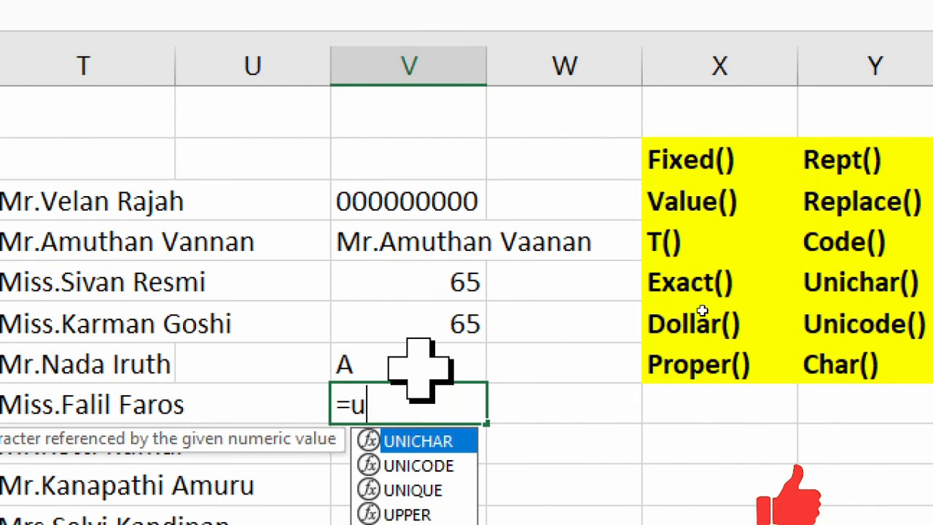
pyautogui.doubleClick(442, 440)
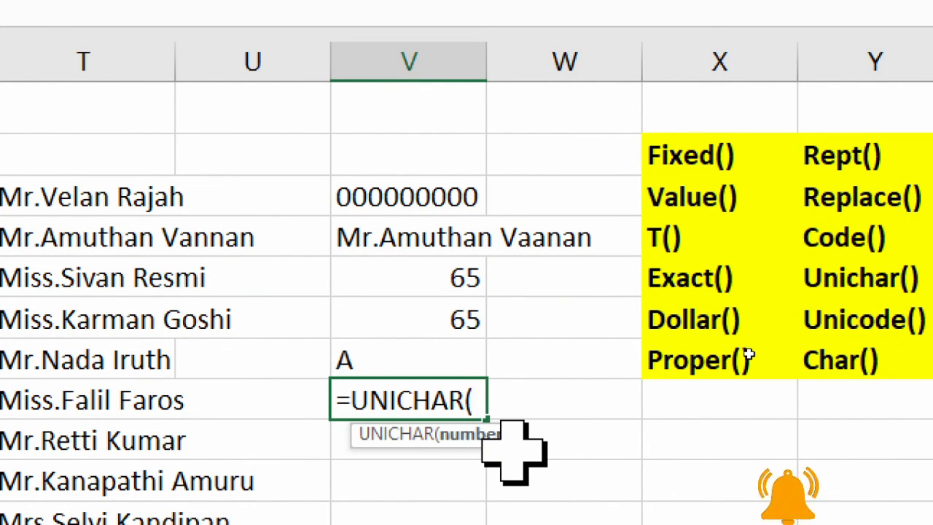
pyautogui.write('65)')
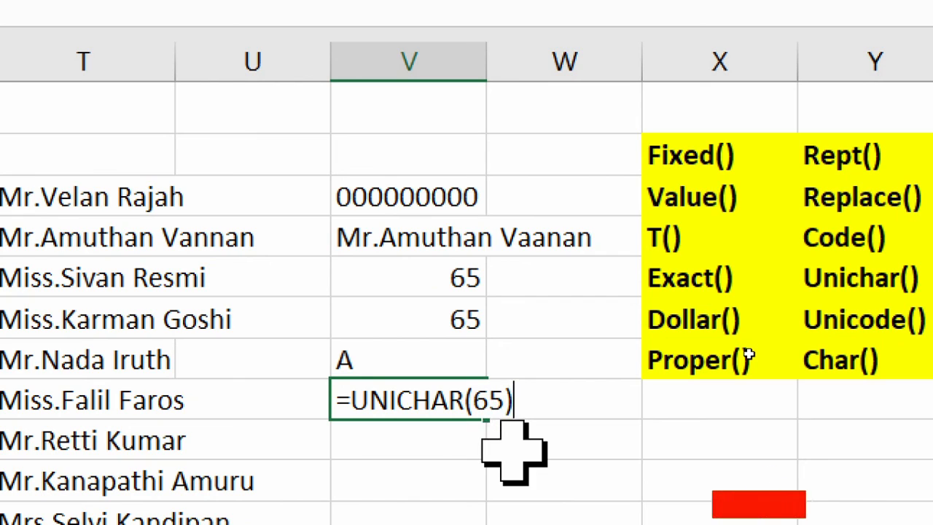
pyautogui.press('BackSpace')
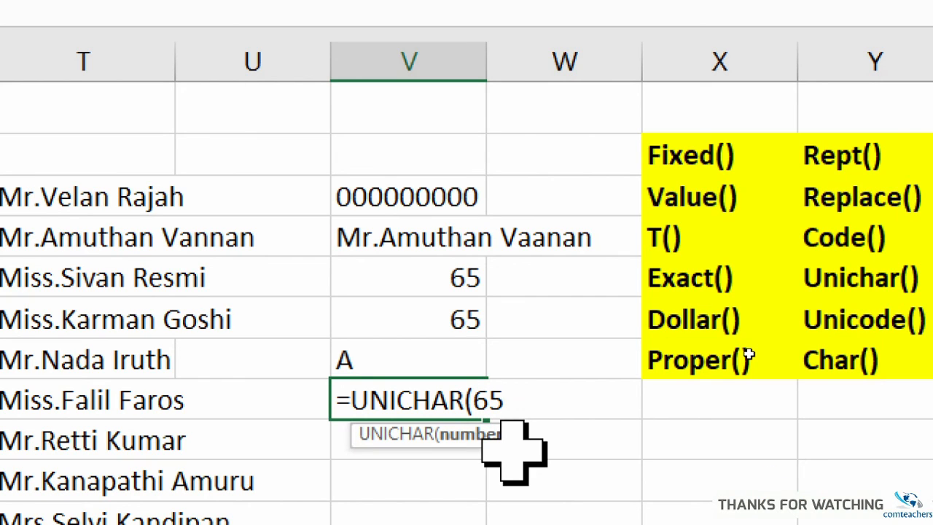
pyautogui.write(')')
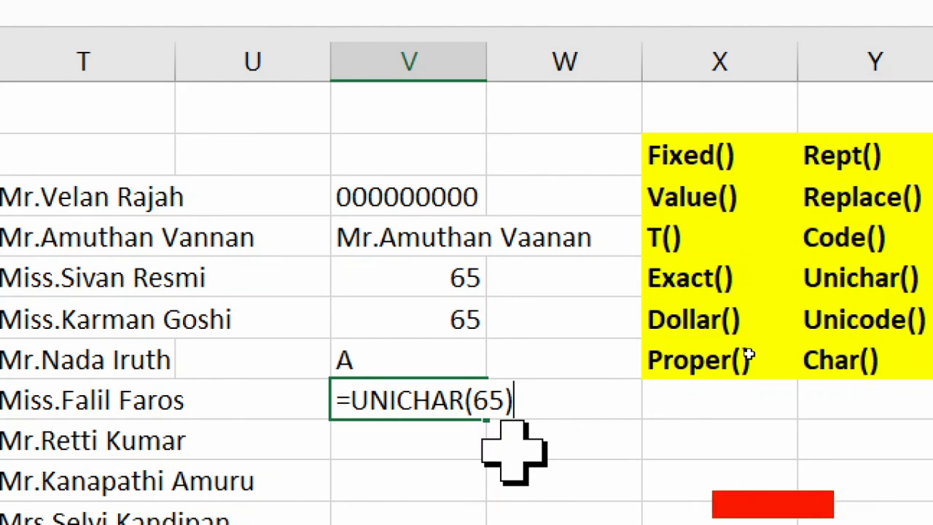
pyautogui.press('Return')
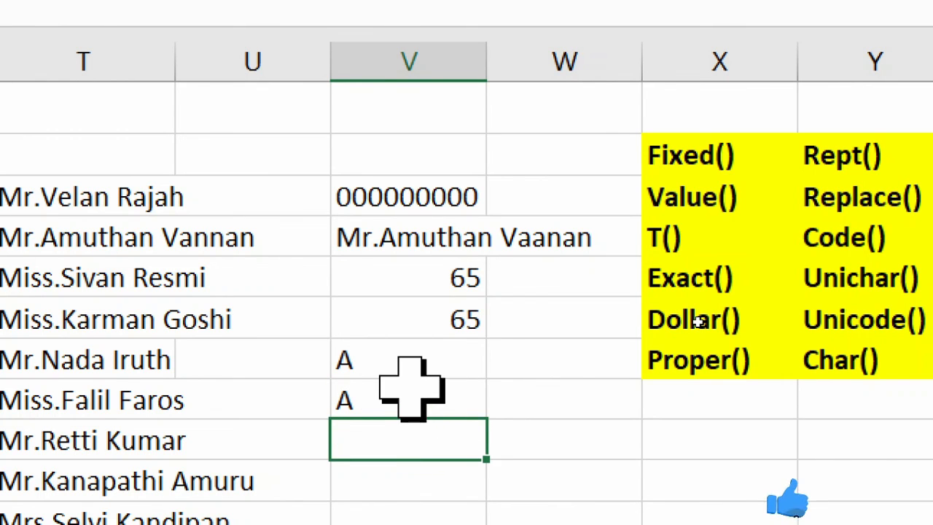